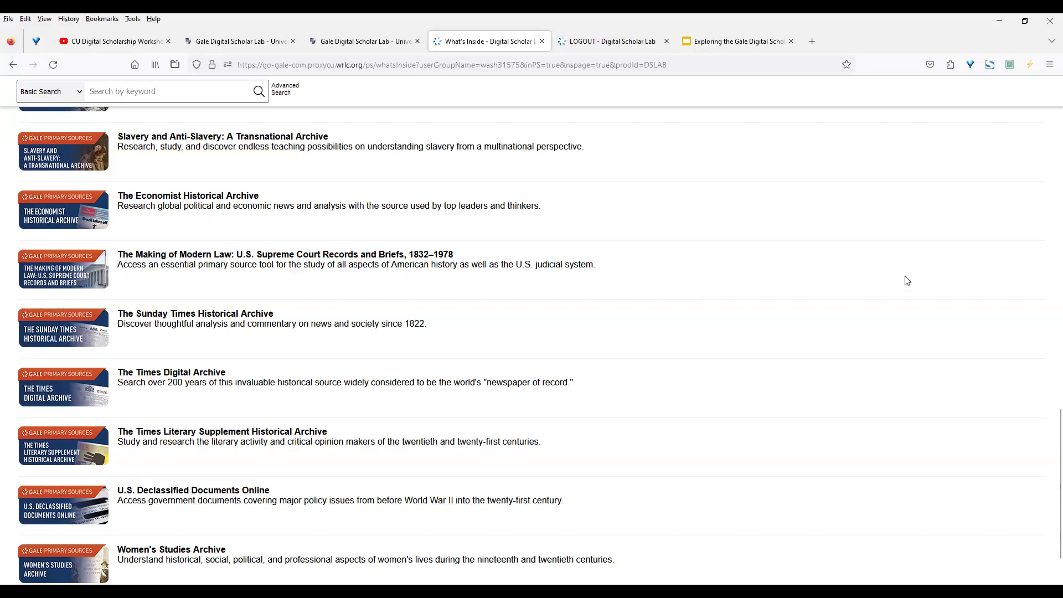
# Return from the archive list to the Digital Scholar Lab home page and open the article about the Build step.
pyautogui.scroll(15, 1048, 284)
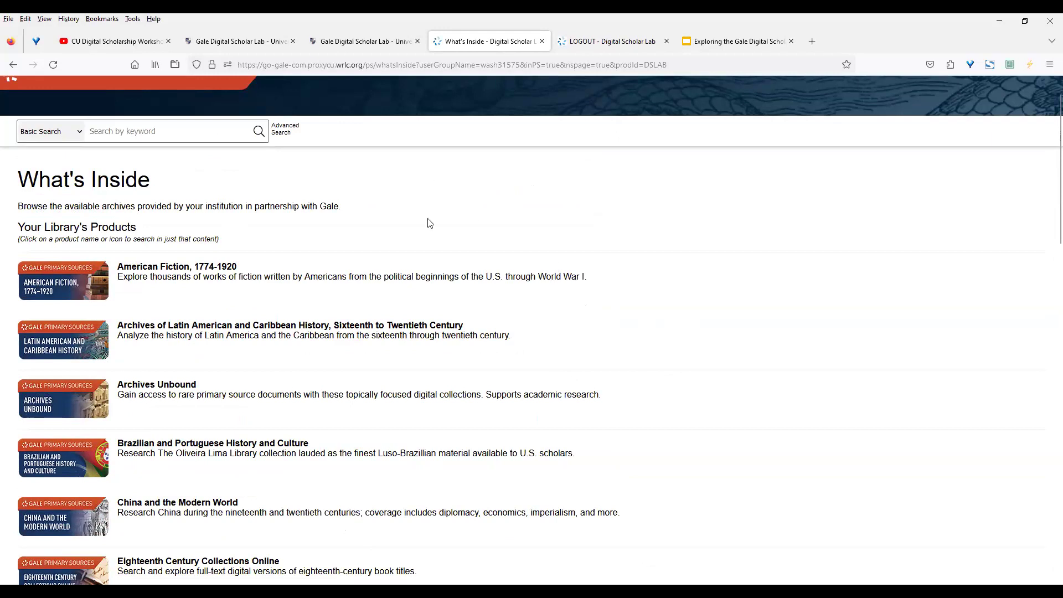
pyautogui.click(13, 65)
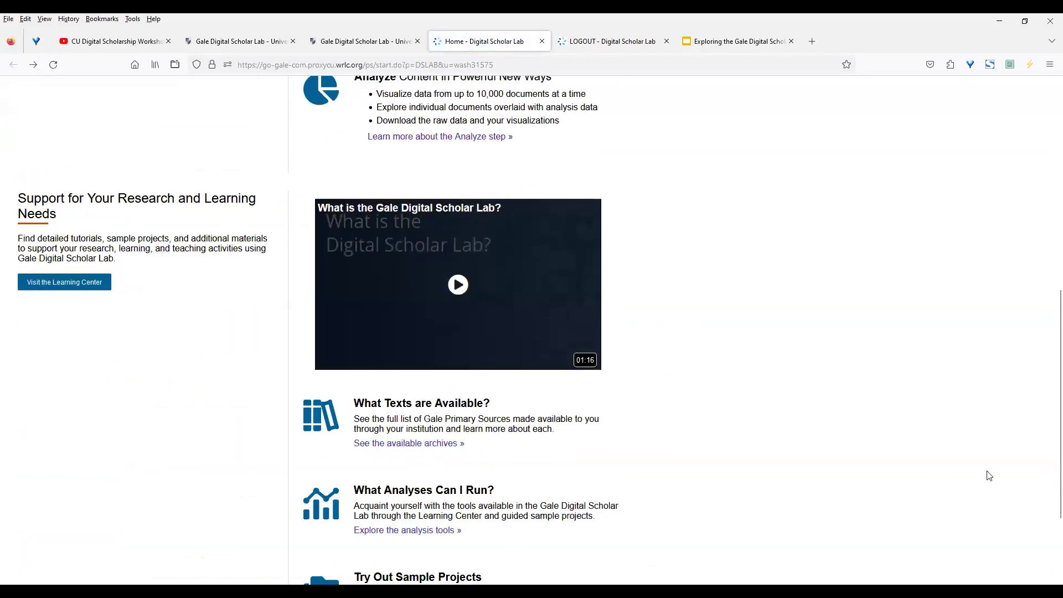
pyautogui.scroll(-2, 1047, 477)
pyautogui.scroll(6, 1048, 485)
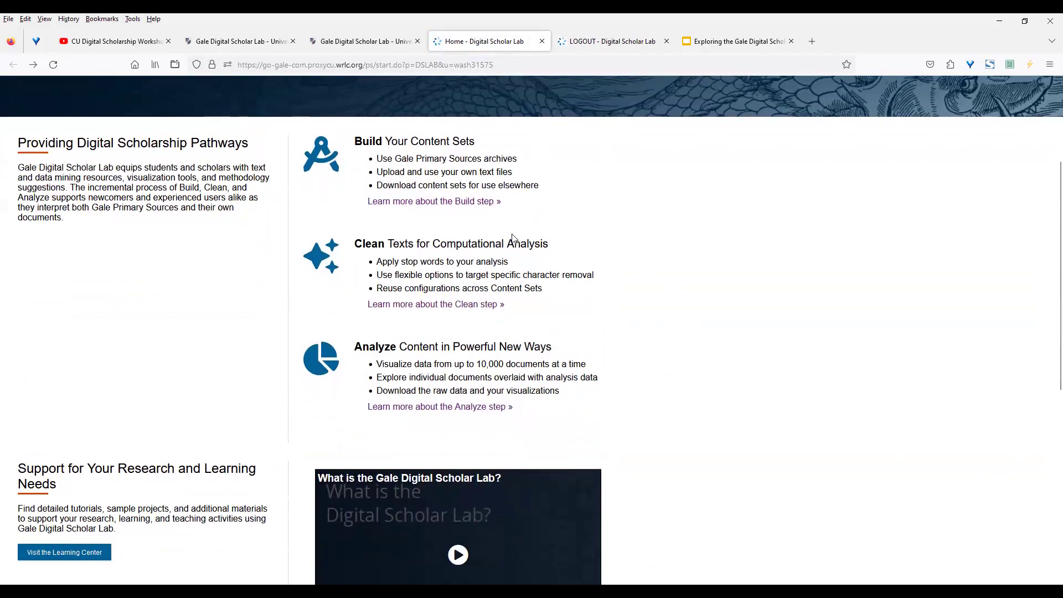
pyautogui.click(431, 203)
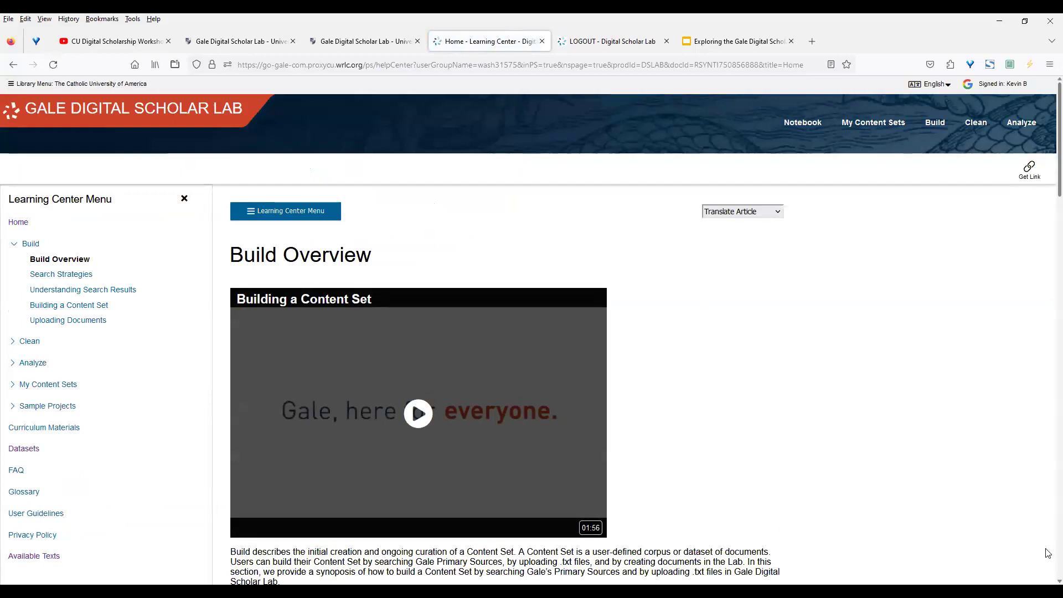
# View the enlarged Basic Search example image in the Build Overview article's Search section, and close it.
pyautogui.scroll(-1, 1047, 582)
pyautogui.scroll(-2, 1047, 583)
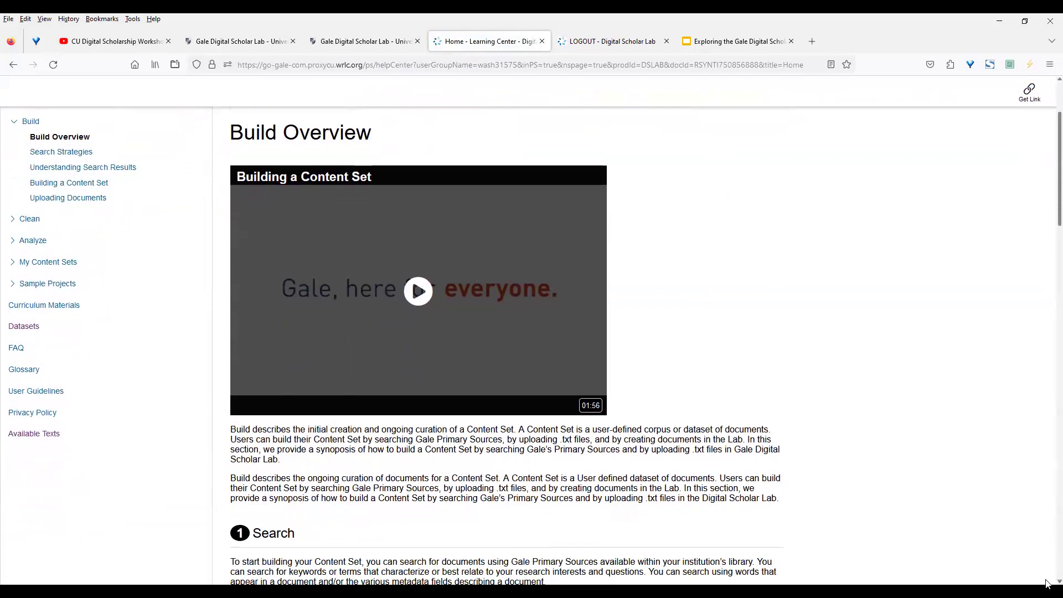
pyautogui.scroll(-5, 859, 413)
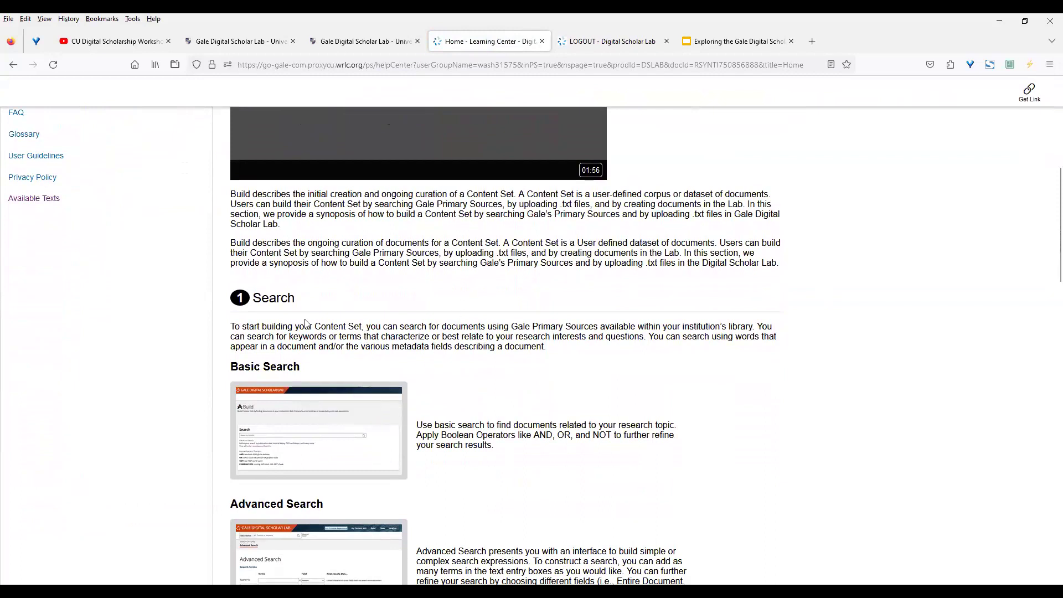
pyautogui.click(290, 410)
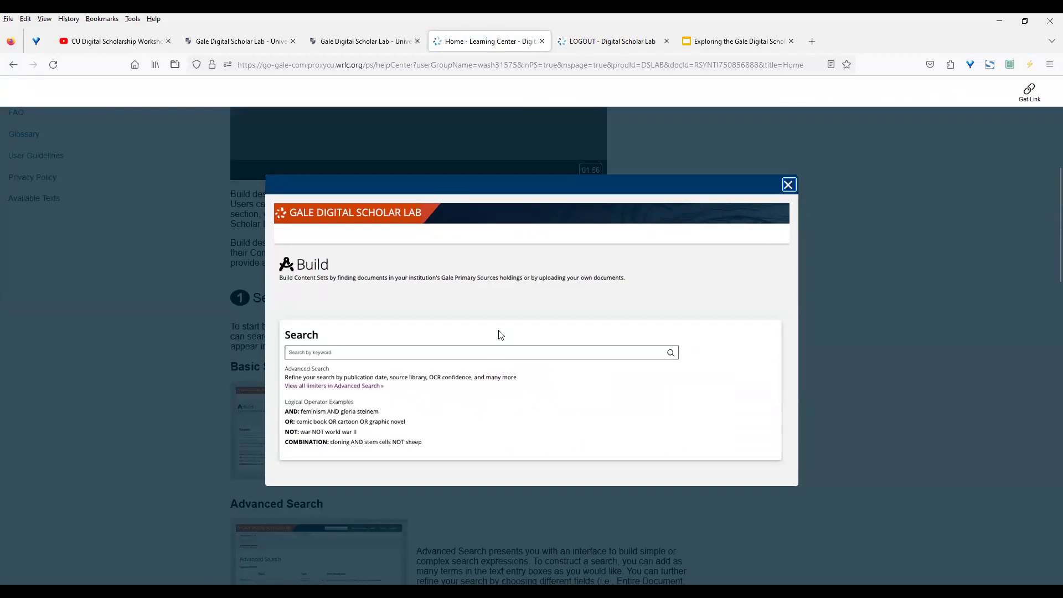
pyautogui.click(788, 185)
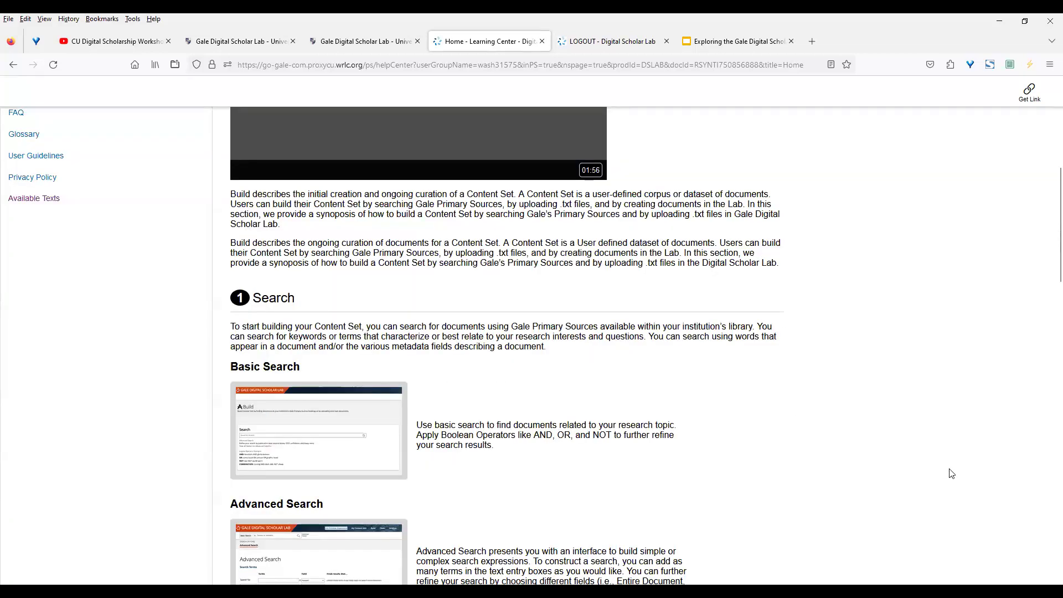
# View the enlarged Advanced Search form image in the Build Overview article, and close it.
pyautogui.moveTo(1049, 273); pyautogui.dragTo(1048, 325)
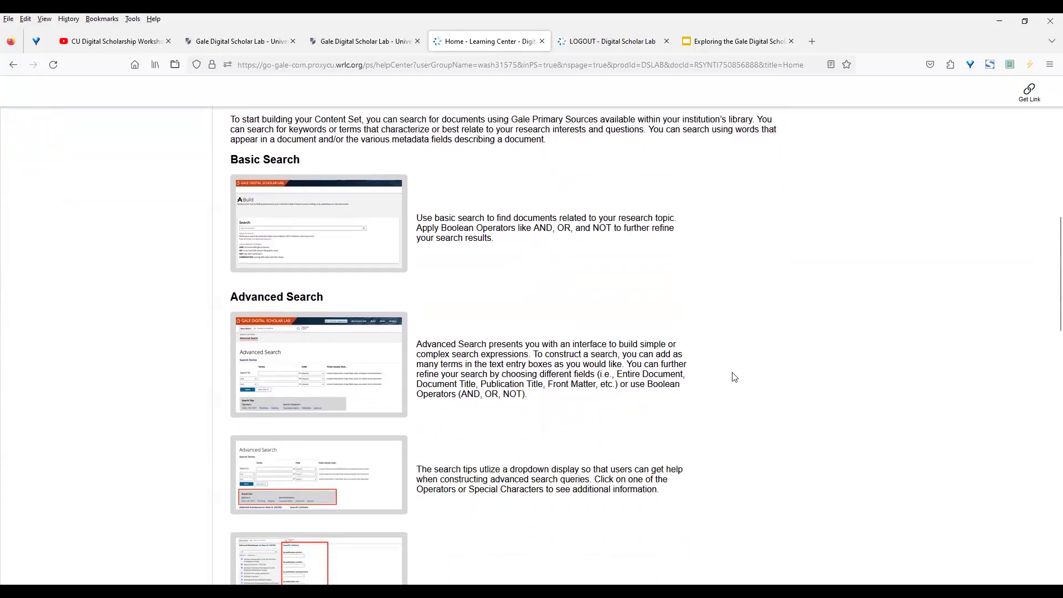
pyautogui.click(292, 372)
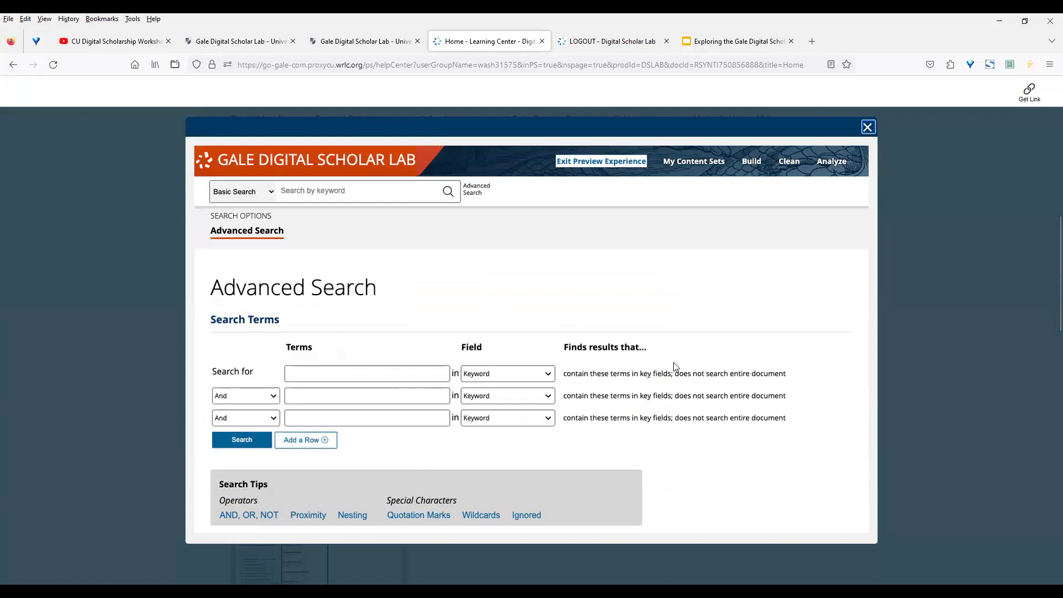
pyautogui.click(868, 128)
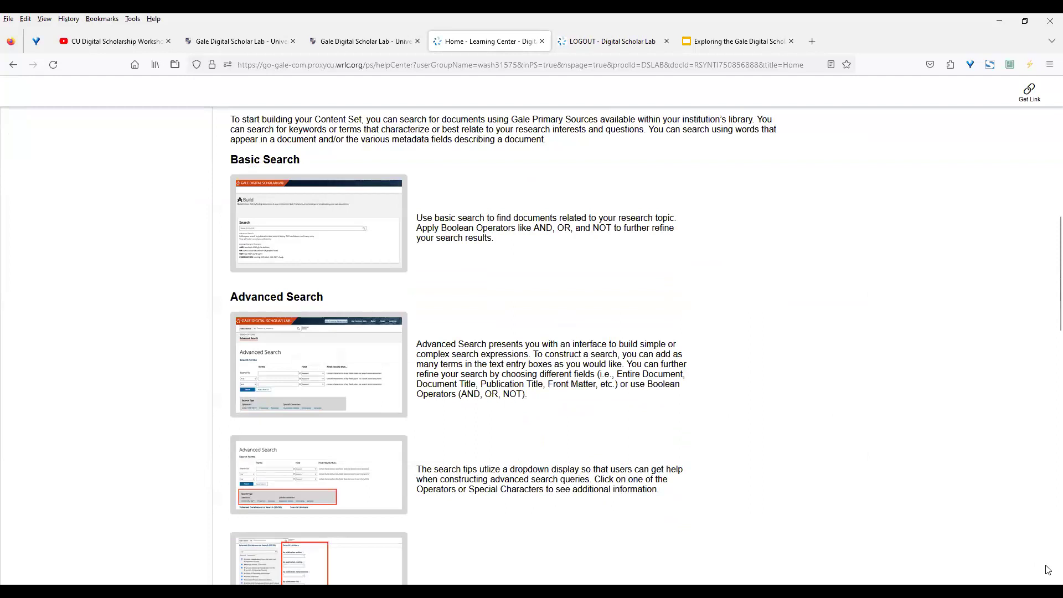
# View the enlarged image of the Search Limiters beside the database selection, and close it.
pyautogui.scroll(-1, 1046, 583)
pyautogui.scroll(-5, 1047, 583)
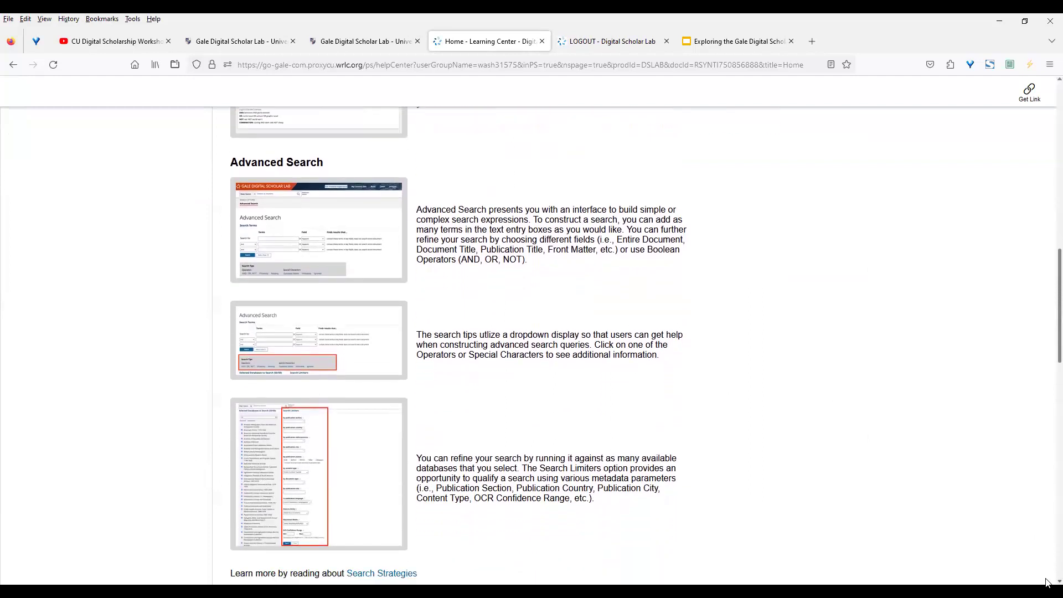
pyautogui.scroll(-3, 1047, 583)
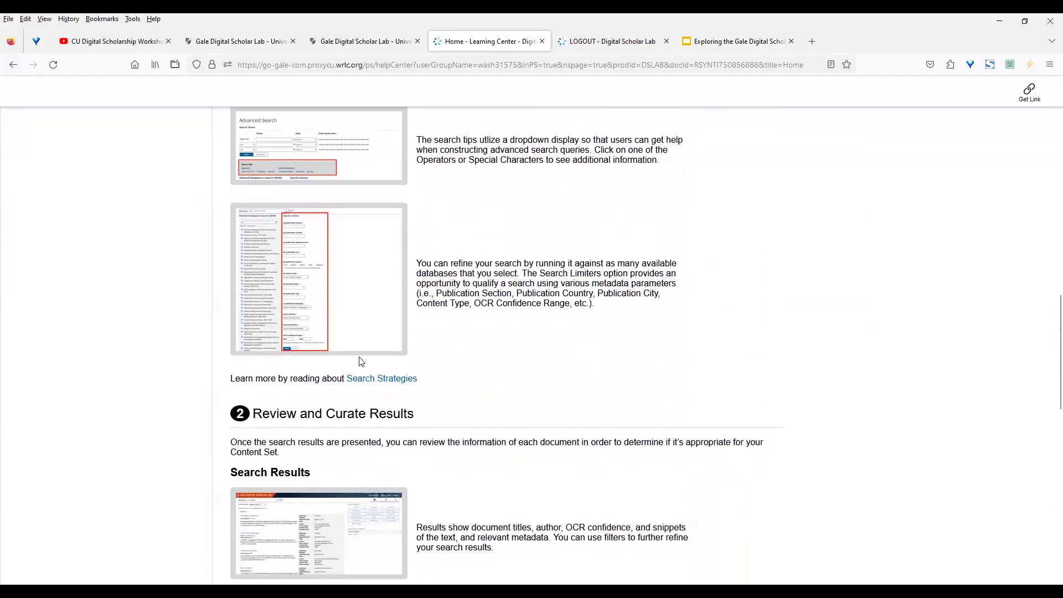
pyautogui.click(294, 296)
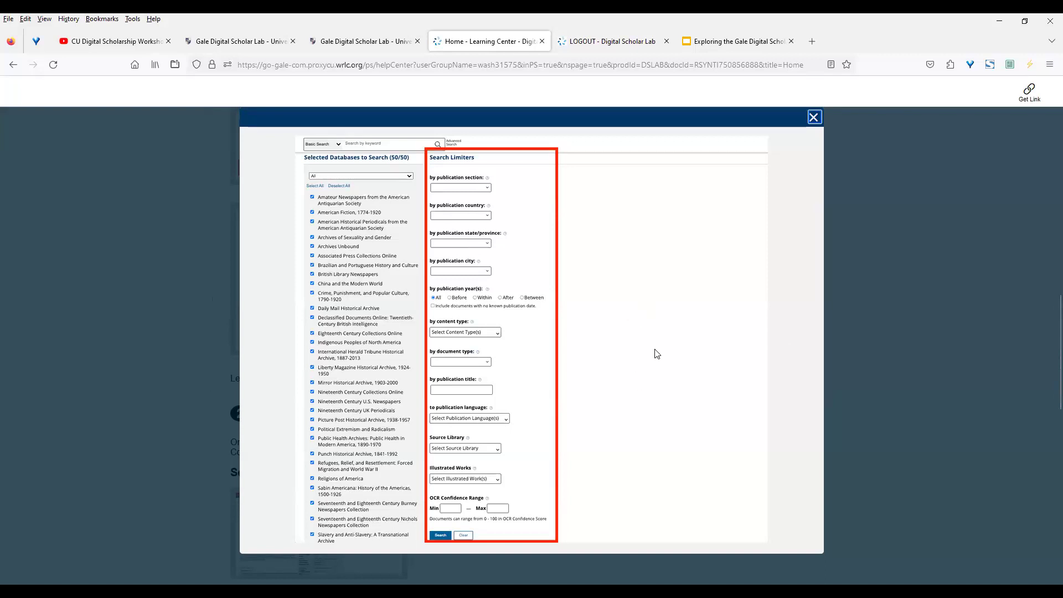
pyautogui.click(814, 118)
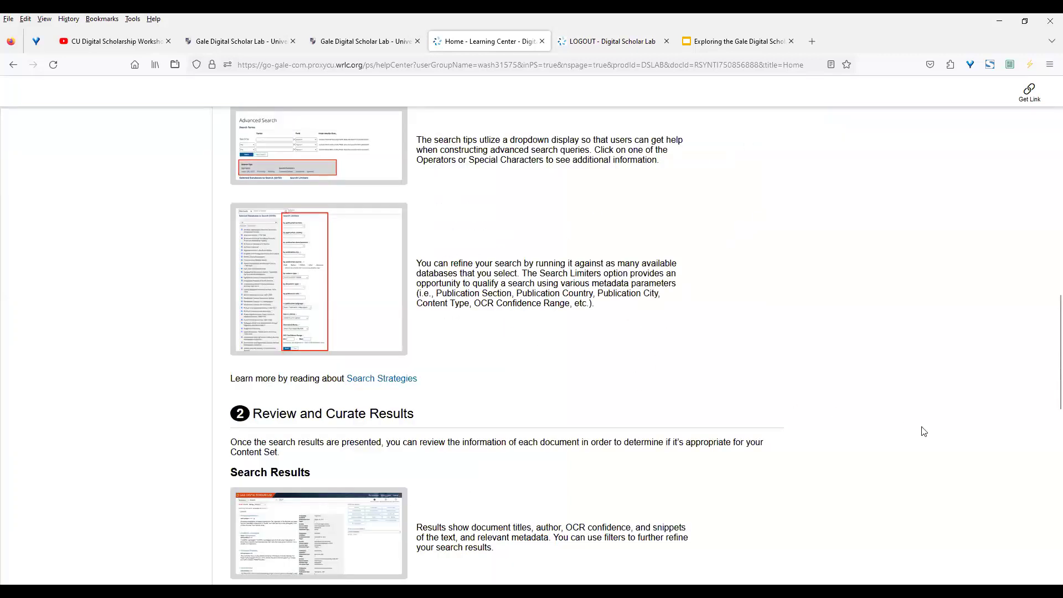
# View the enlarged Search Results and Document example images under Review and Curate Results, closing each one.
pyautogui.scroll(-3, 1046, 407)
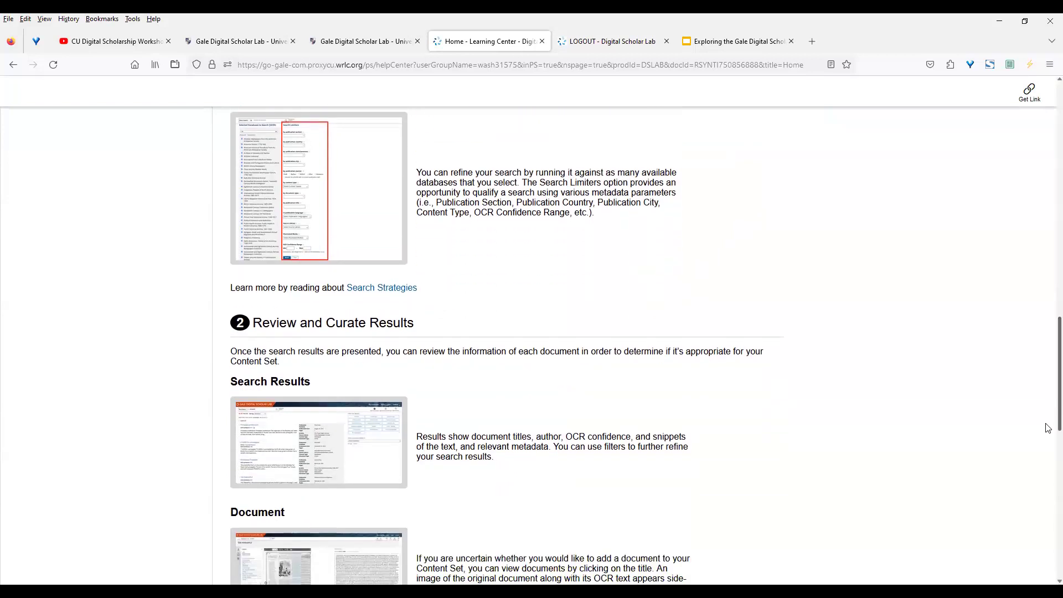
pyautogui.scroll(-1, 1047, 457)
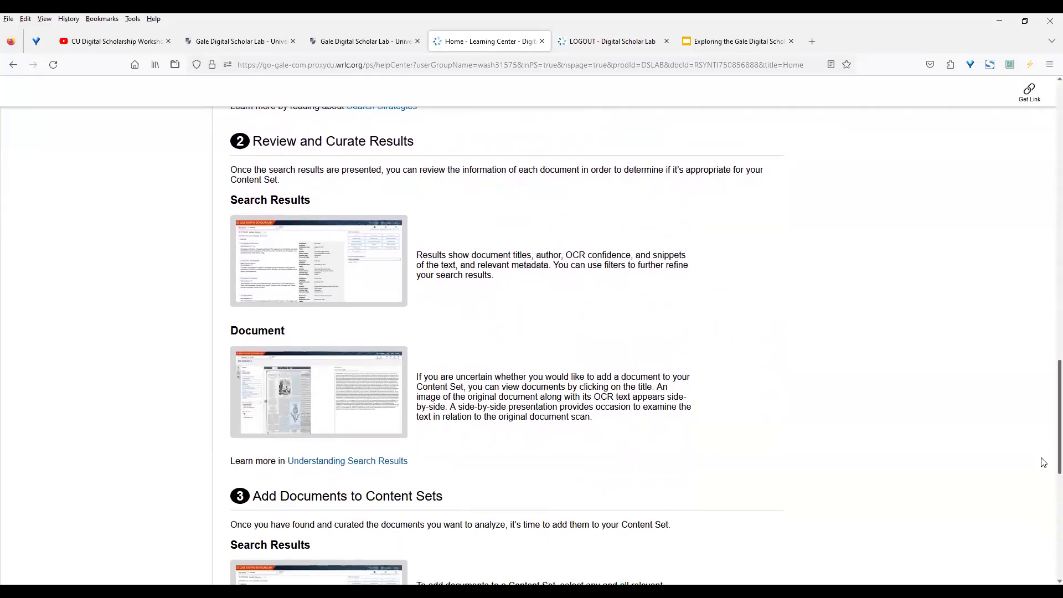
pyautogui.click(335, 264)
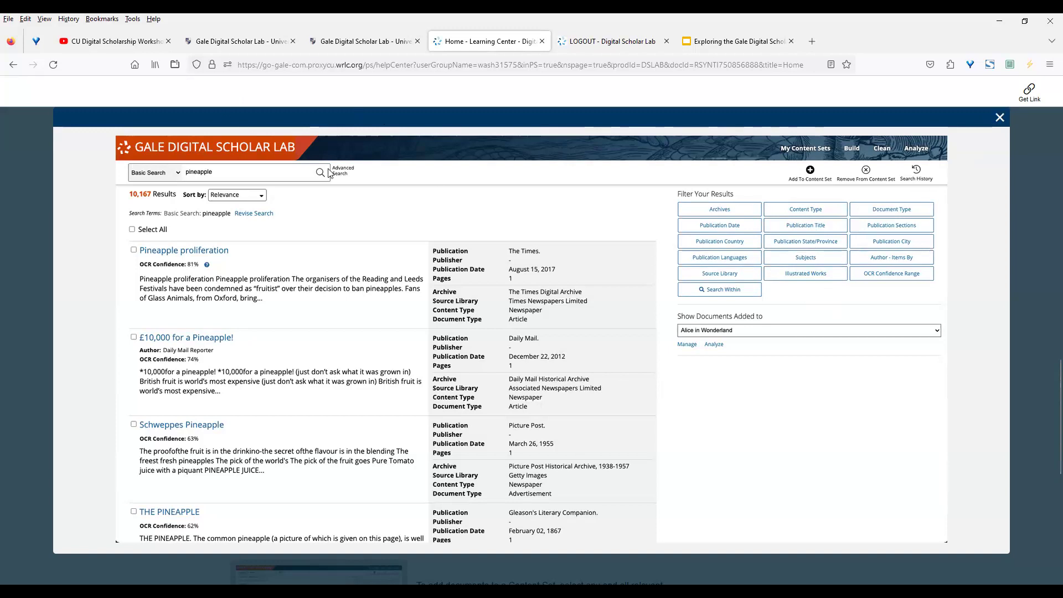
pyautogui.click(814, 138)
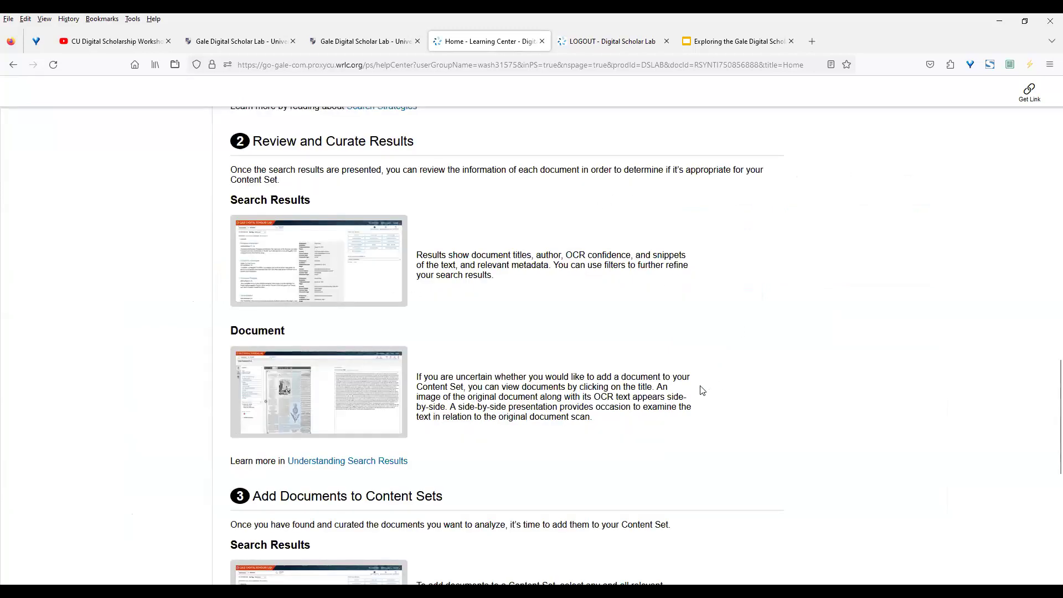
pyautogui.click(312, 392)
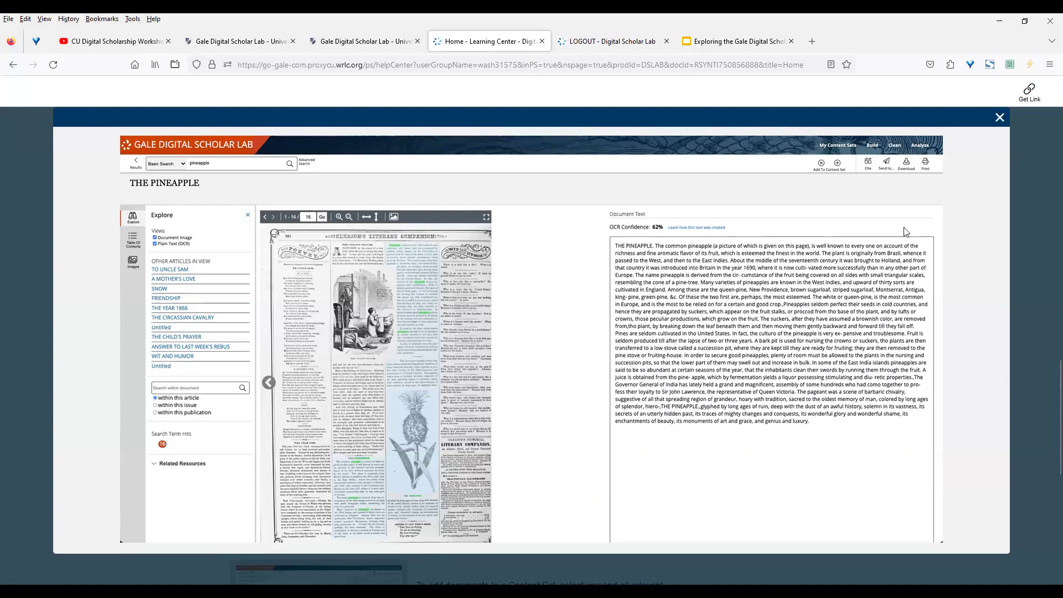
pyautogui.click(1000, 118)
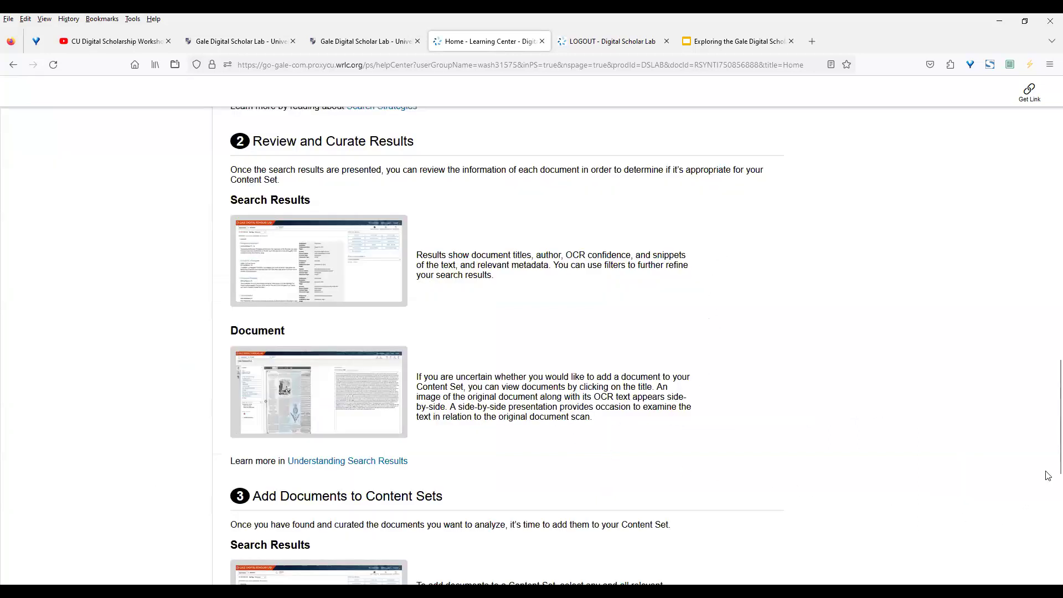
# View the enlarged Search Results and Document example images under Add Documents to Content Sets, closing each one.
pyautogui.moveTo(1049, 469); pyautogui.dragTo(1049, 549)
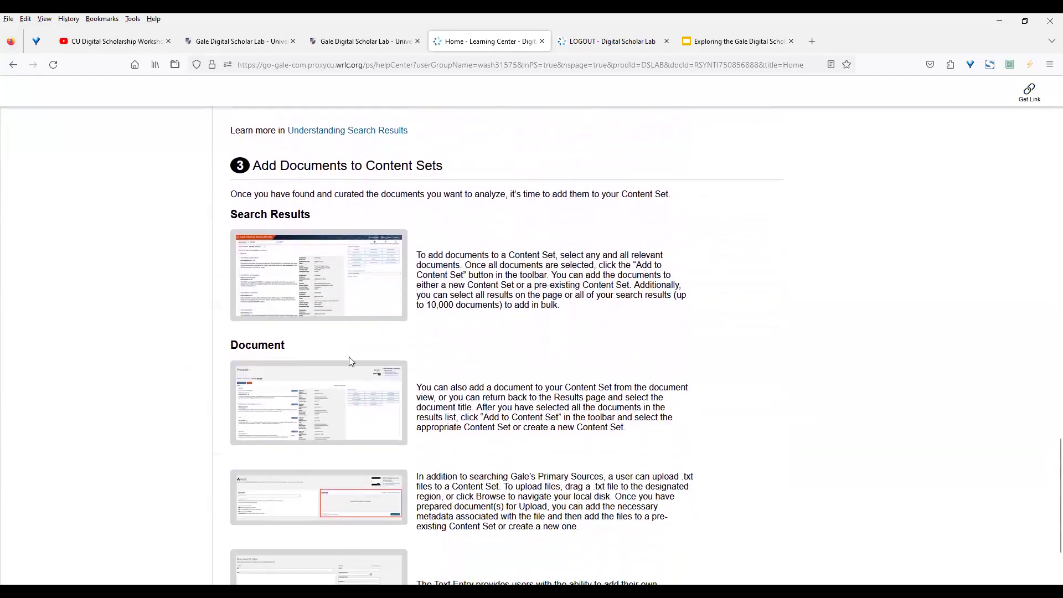
pyautogui.click(330, 290)
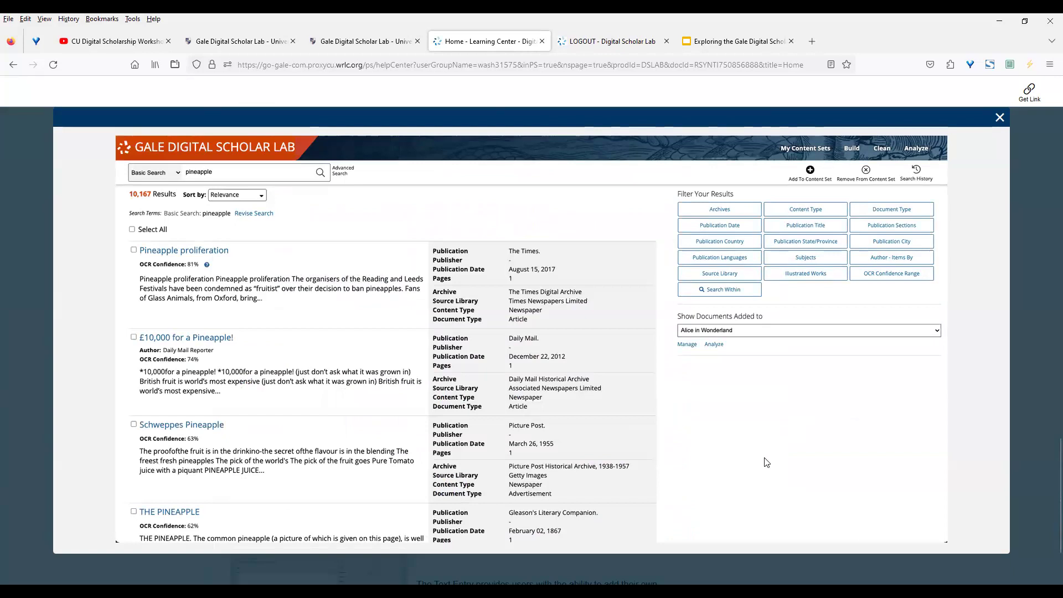
pyautogui.press('Escape')
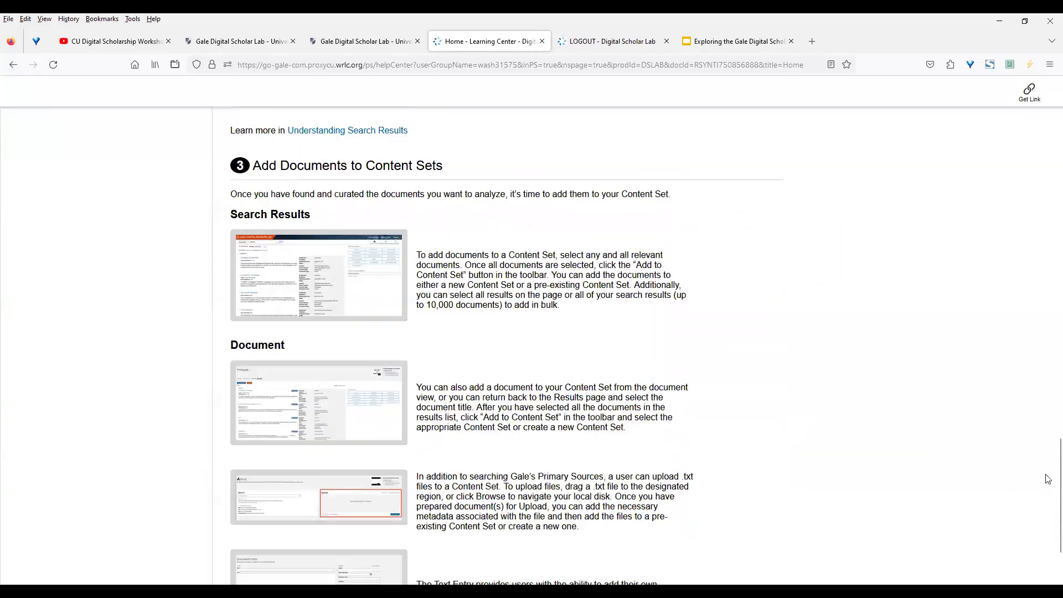
pyautogui.scroll(-2, 1049, 493)
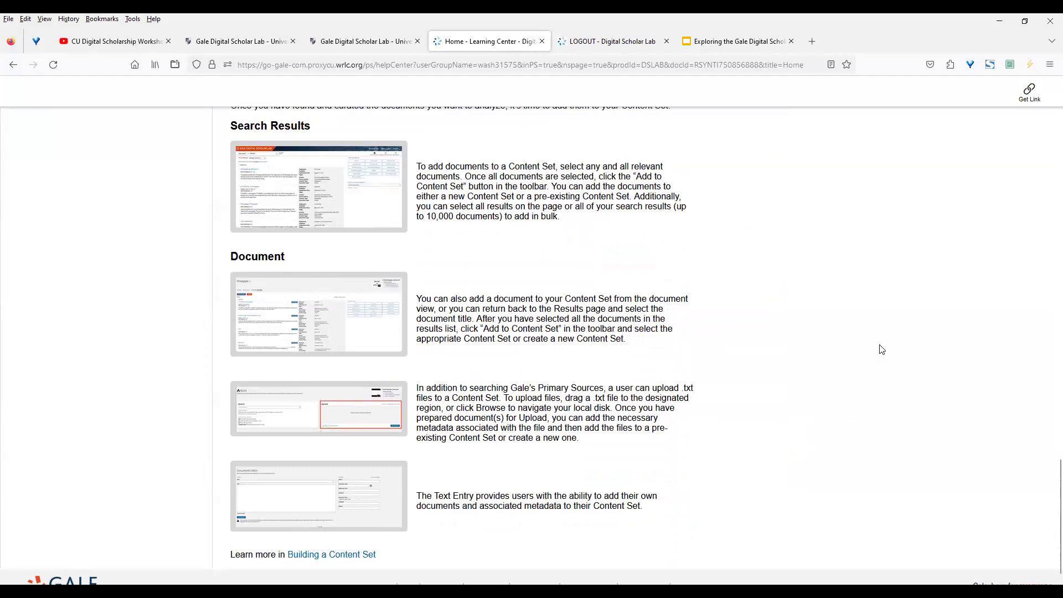
pyautogui.scroll(-1, 1047, 470)
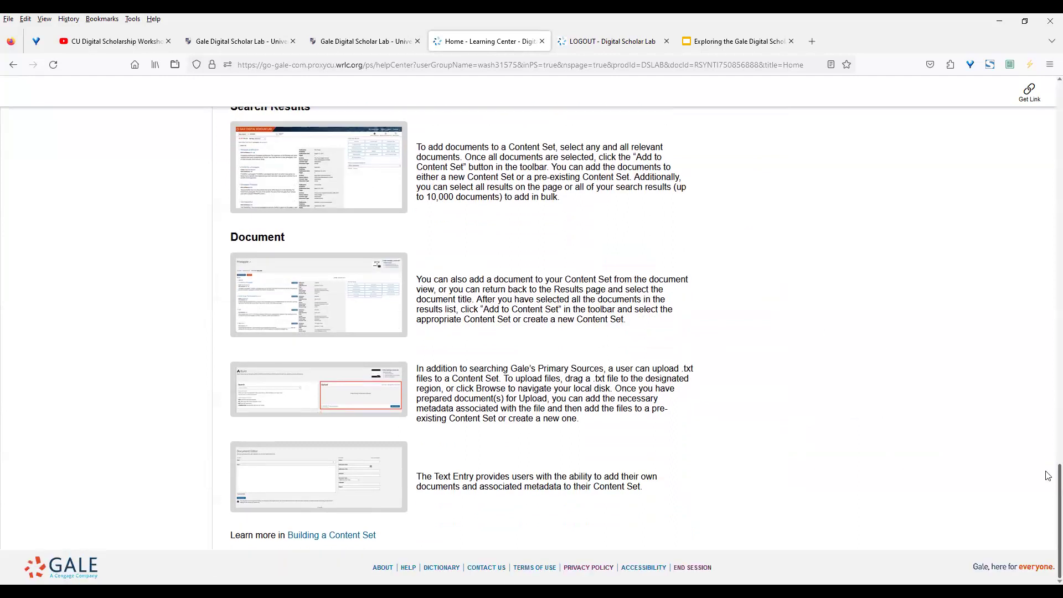
pyautogui.click(324, 306)
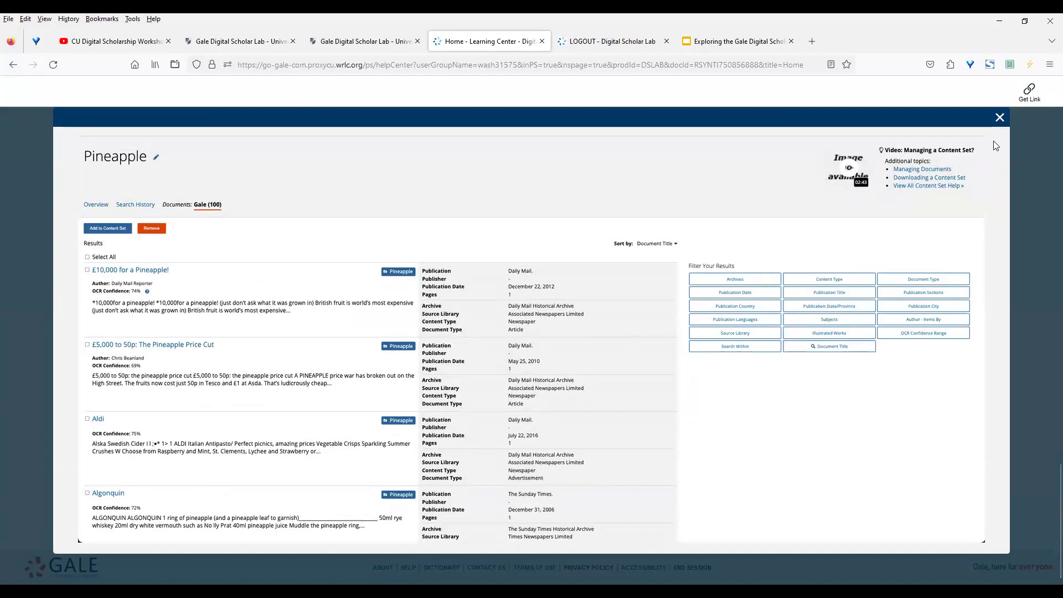
pyautogui.click(1000, 117)
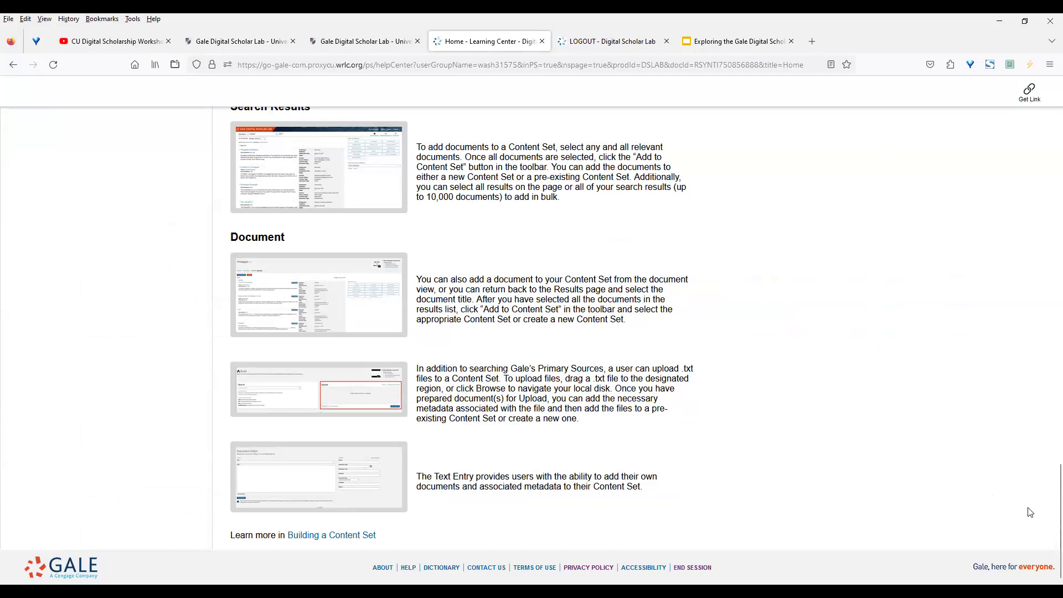
# Leave the Build Overview for the Digital Scholar Lab home page and open the article about the Clean step.
pyautogui.moveTo(1048, 486); pyautogui.dragTo(1048, 141)
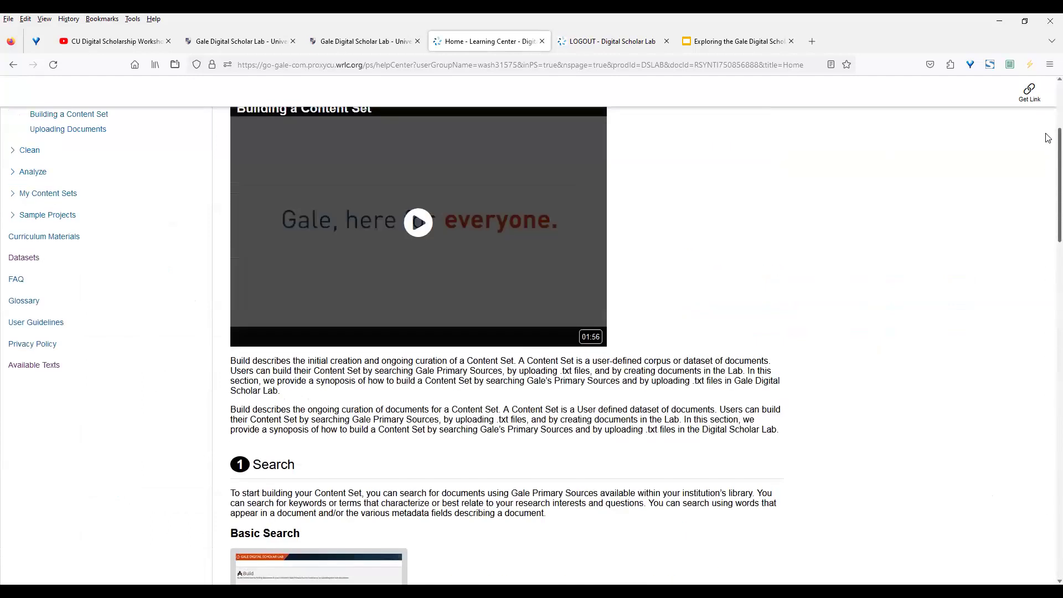
pyautogui.click(15, 65)
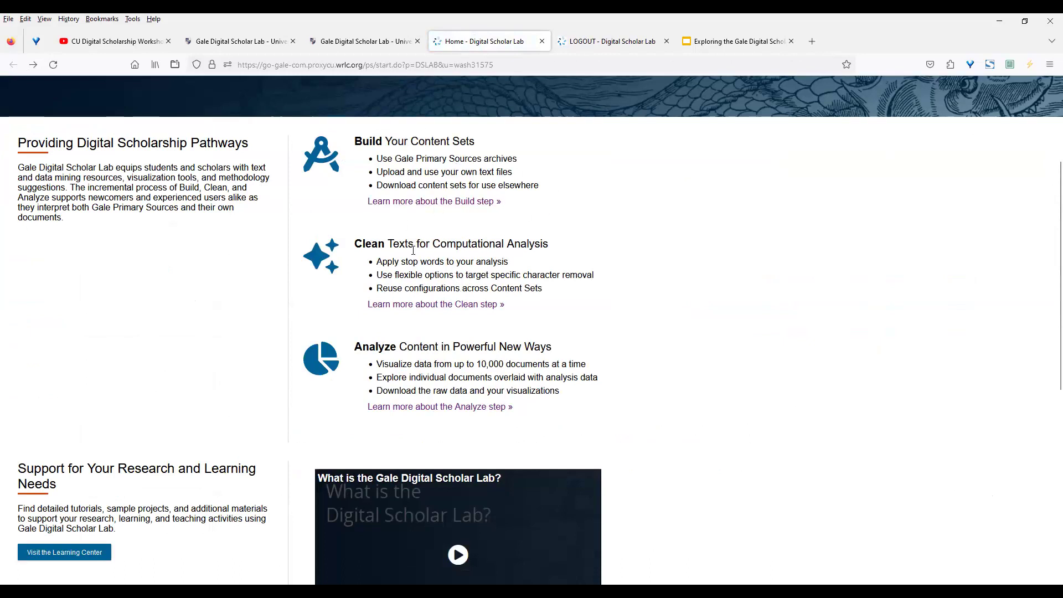
pyautogui.click(452, 306)
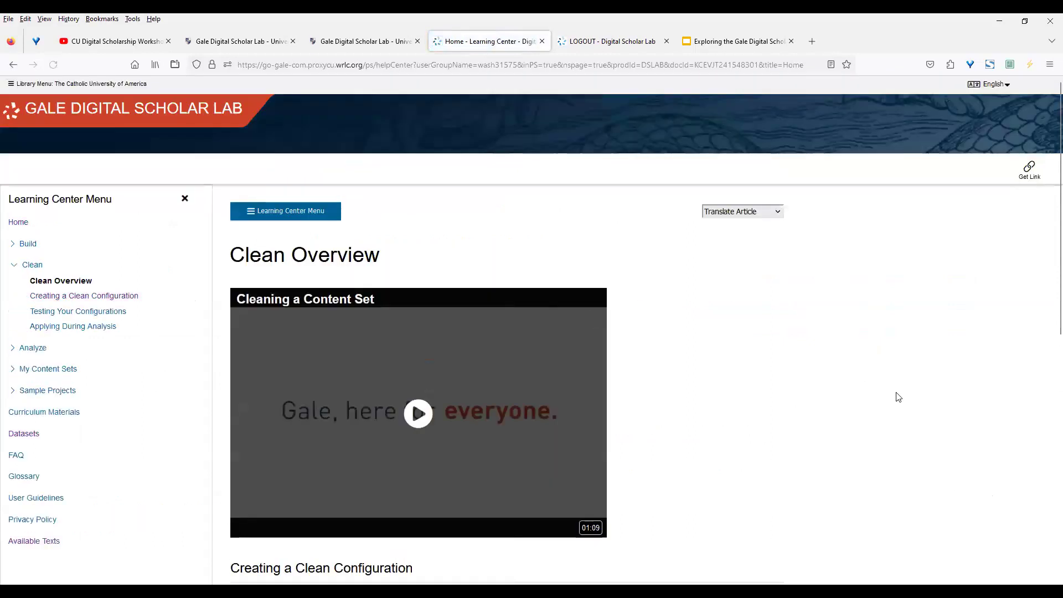
# Read through the Clean Overview article's sections on creating, testing and applying cleaning configurations.
pyautogui.scroll(-1, 1047, 311)
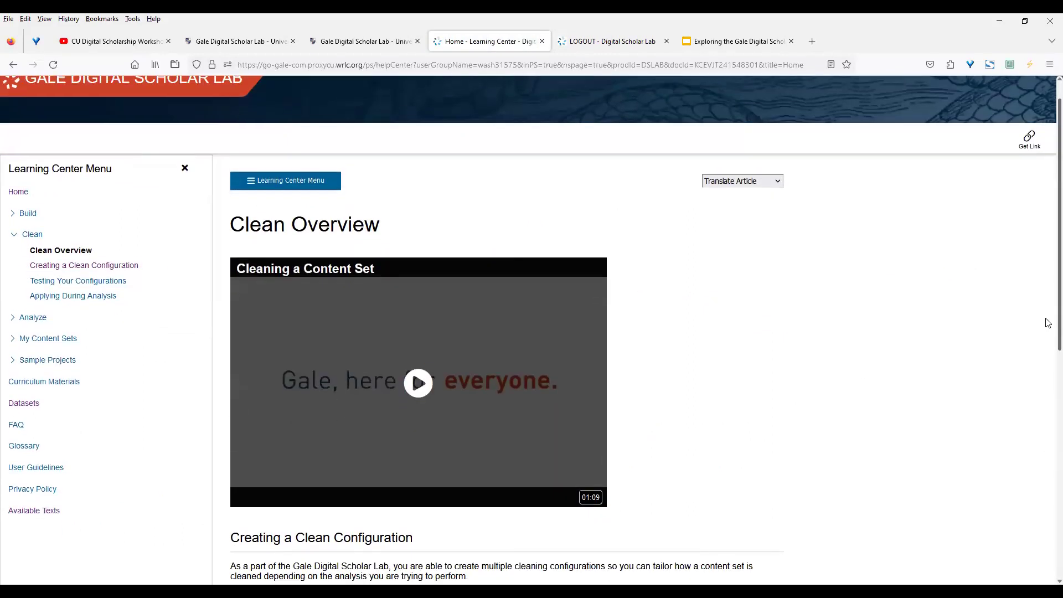
pyautogui.scroll(-4, 1048, 323)
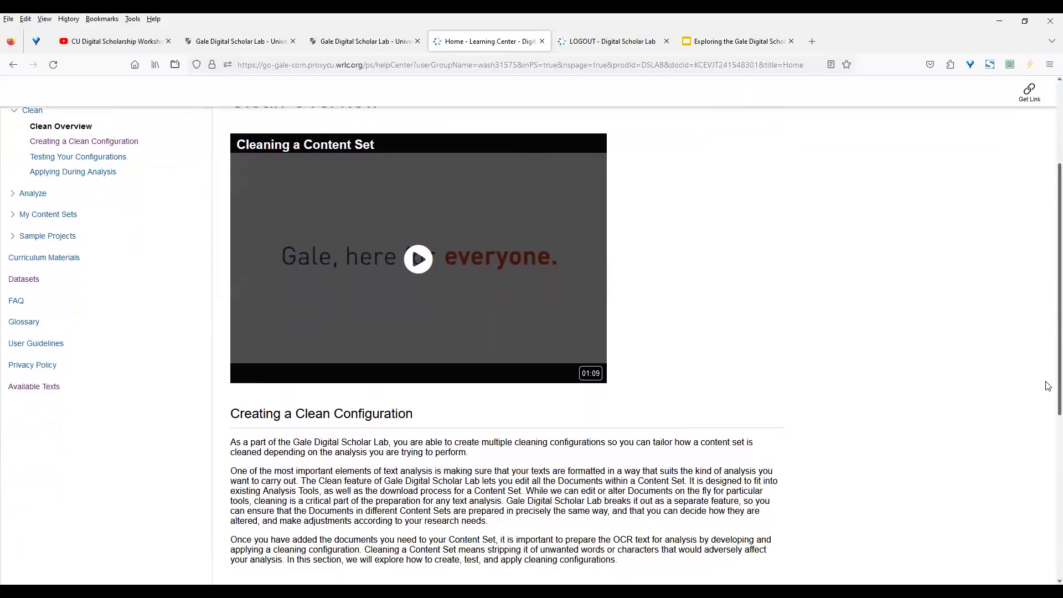
pyautogui.scroll(-1, 1048, 387)
pyautogui.scroll(-5, 1049, 391)
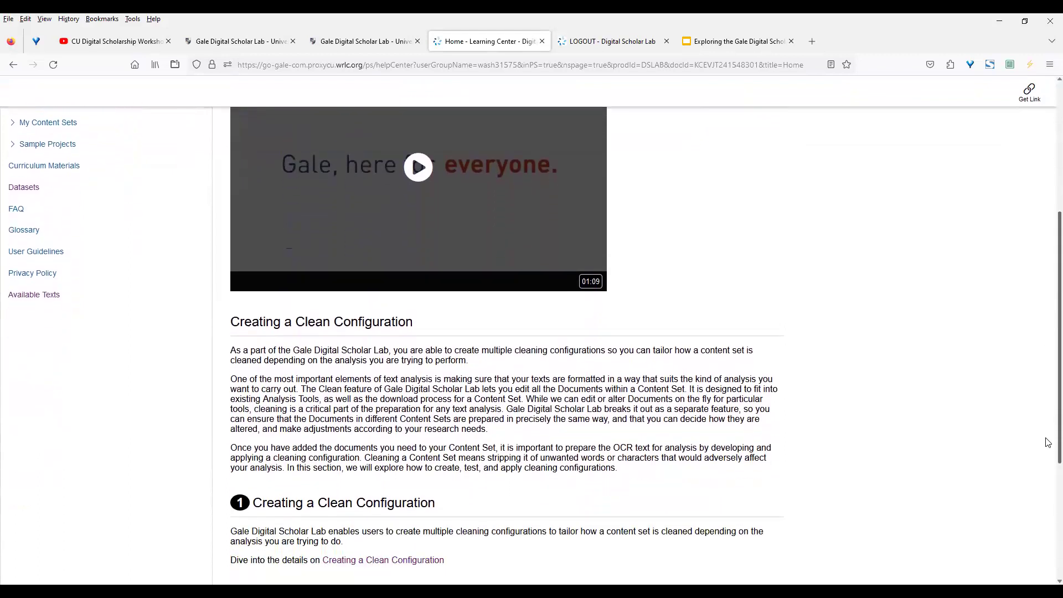
pyautogui.scroll(-3, 1048, 491)
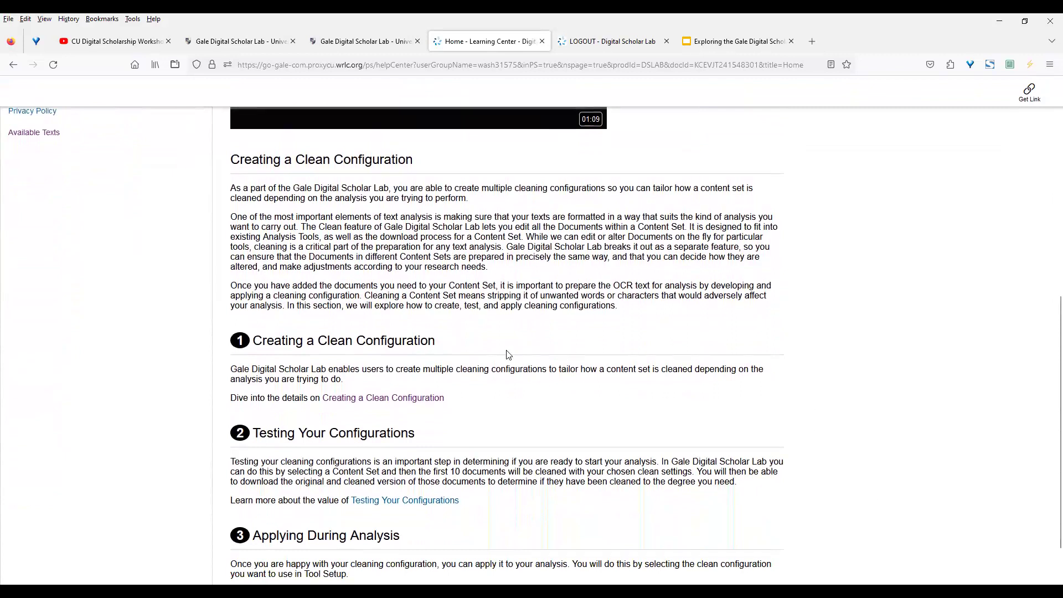
# Open the Creating a Clean Configuration article from the Clean Overview and skim its sections on default, custom and text cleaning configurations.
pyautogui.click(429, 398)
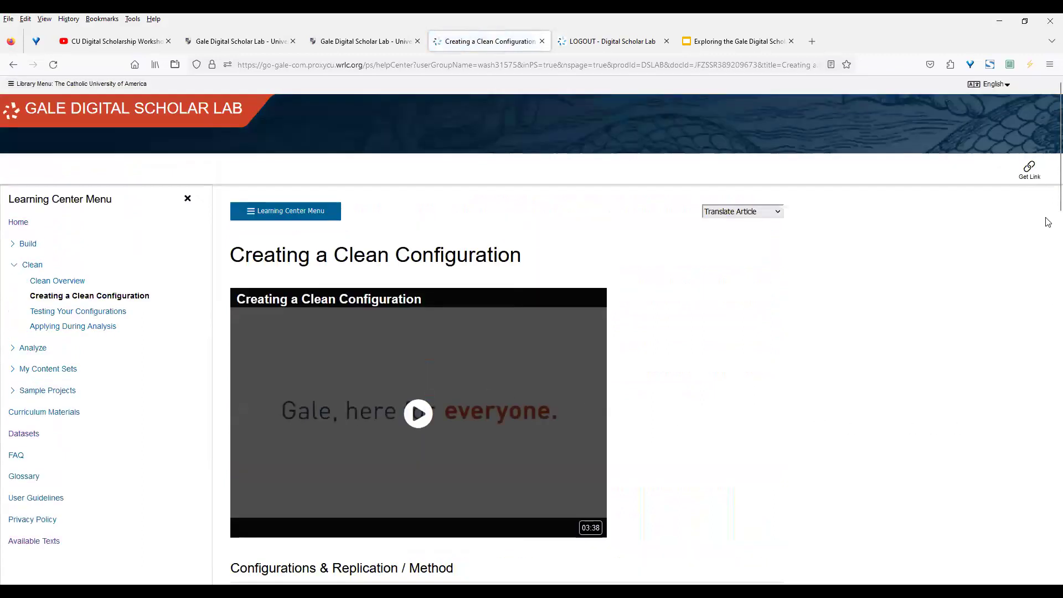
pyautogui.scroll(-7, 1046, 260)
pyautogui.scroll(-4, 1046, 338)
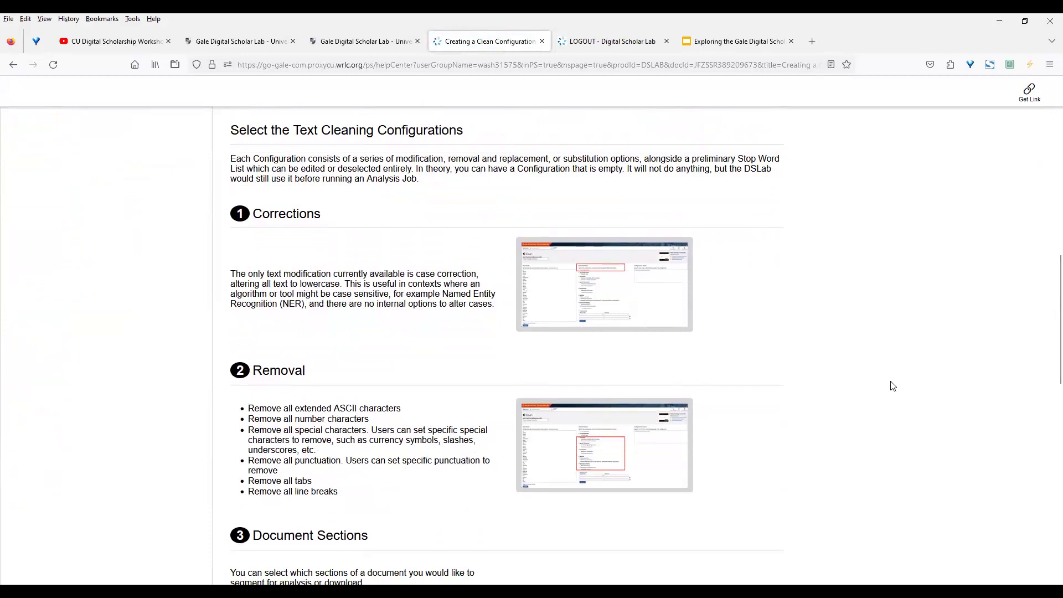
pyautogui.scroll(3, 1048, 369)
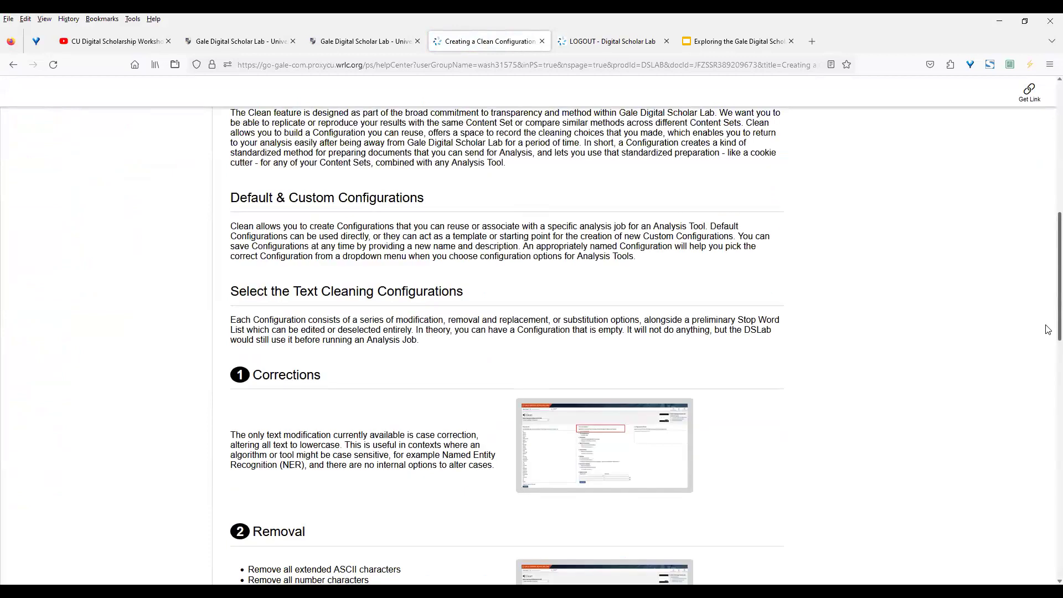
pyautogui.scroll(6, 1048, 337)
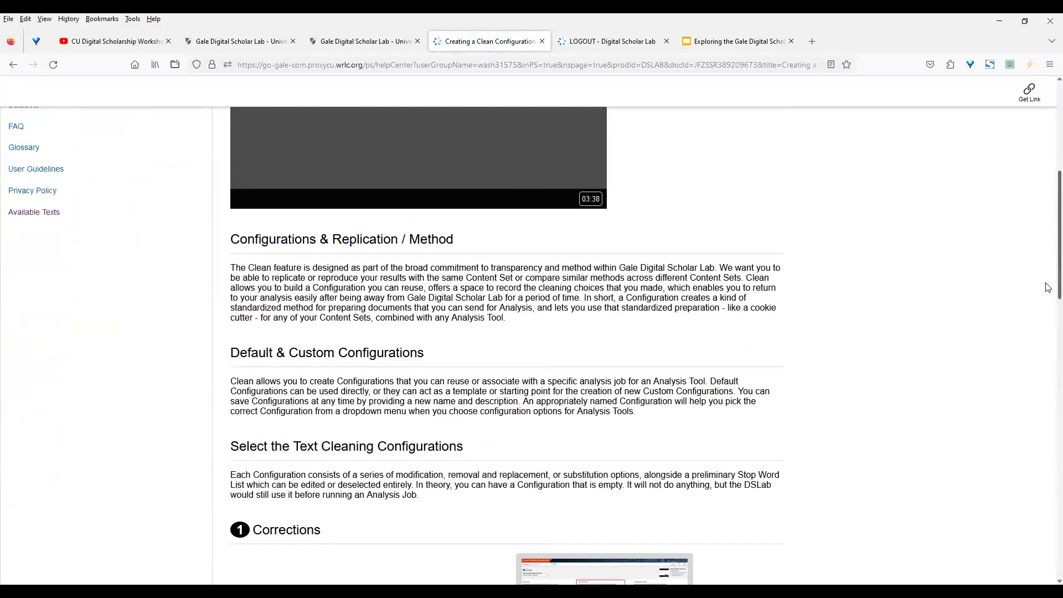
pyautogui.scroll(1, 1048, 263)
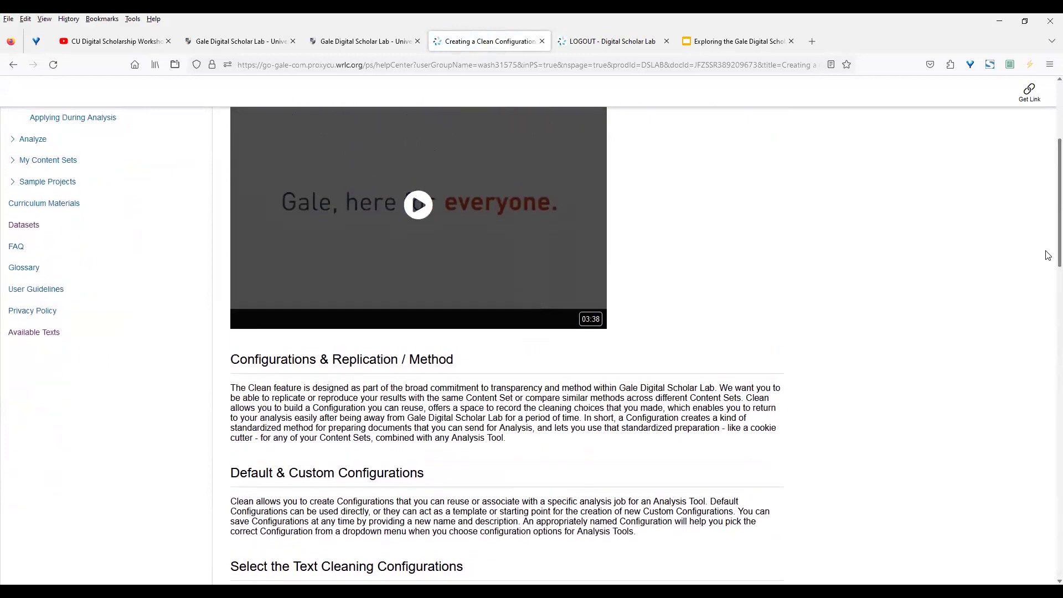
# Play the Creating a Clean Configuration video full screen, skip to 0:32, pause on the document section options, and exit full screen.
pyautogui.click(419, 206)
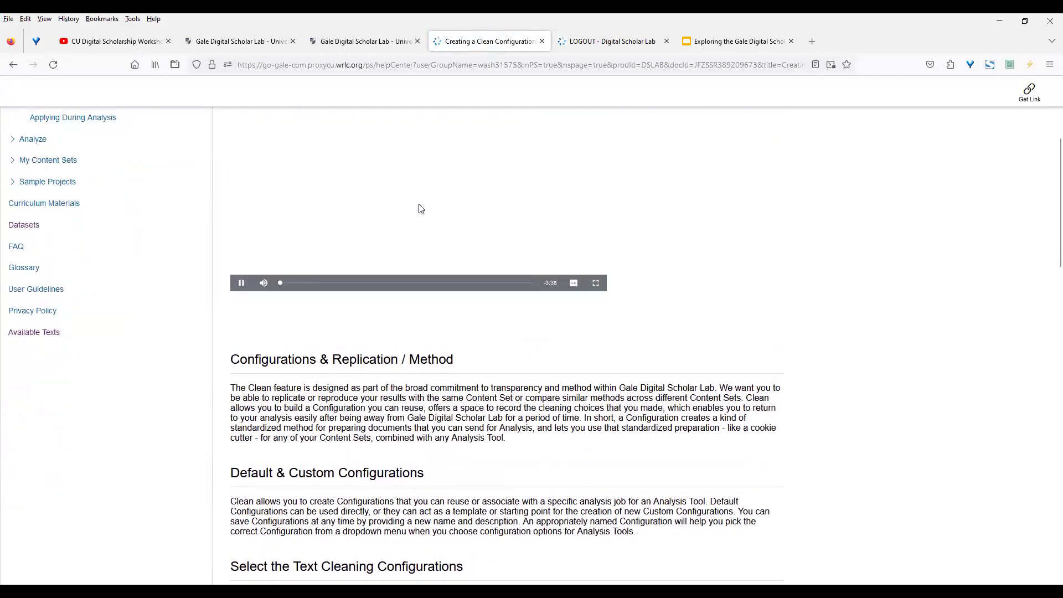
pyautogui.click(596, 283)
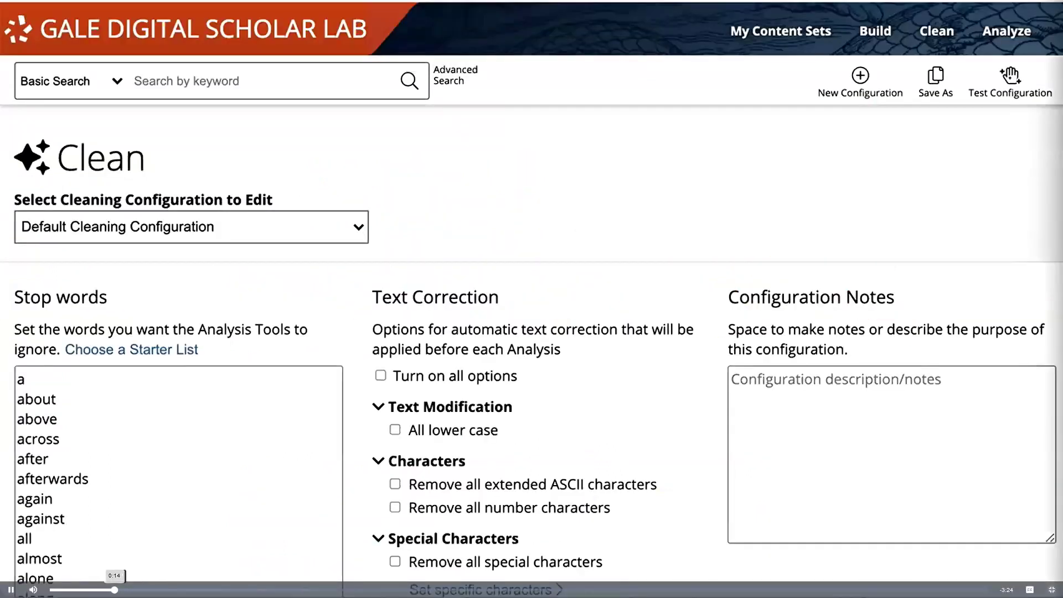
pyautogui.press('space')
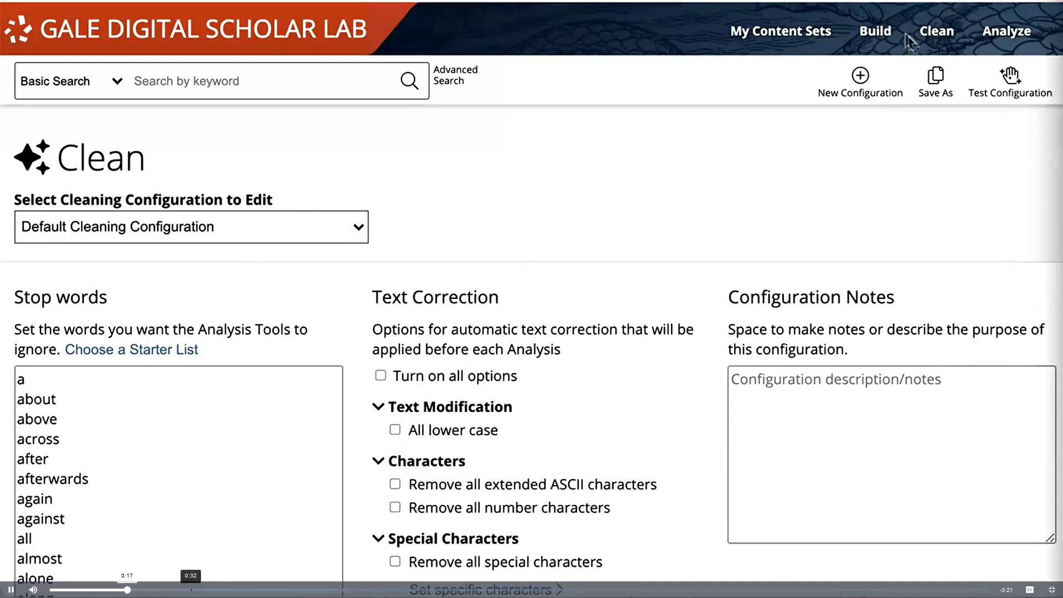
pyautogui.click(191, 590)
pyautogui.click(293, 490)
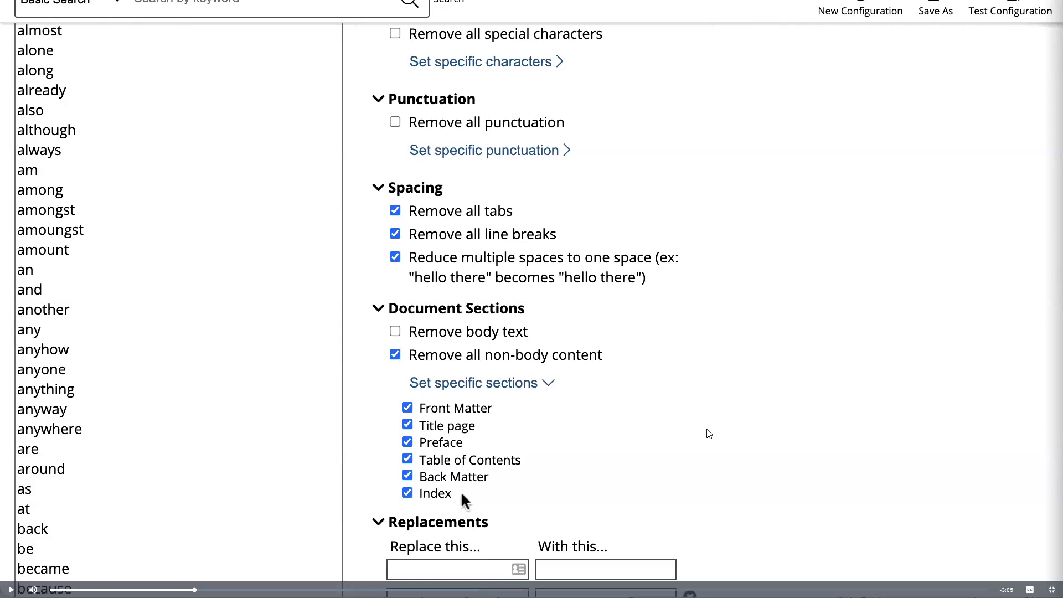
pyautogui.press('Escape')
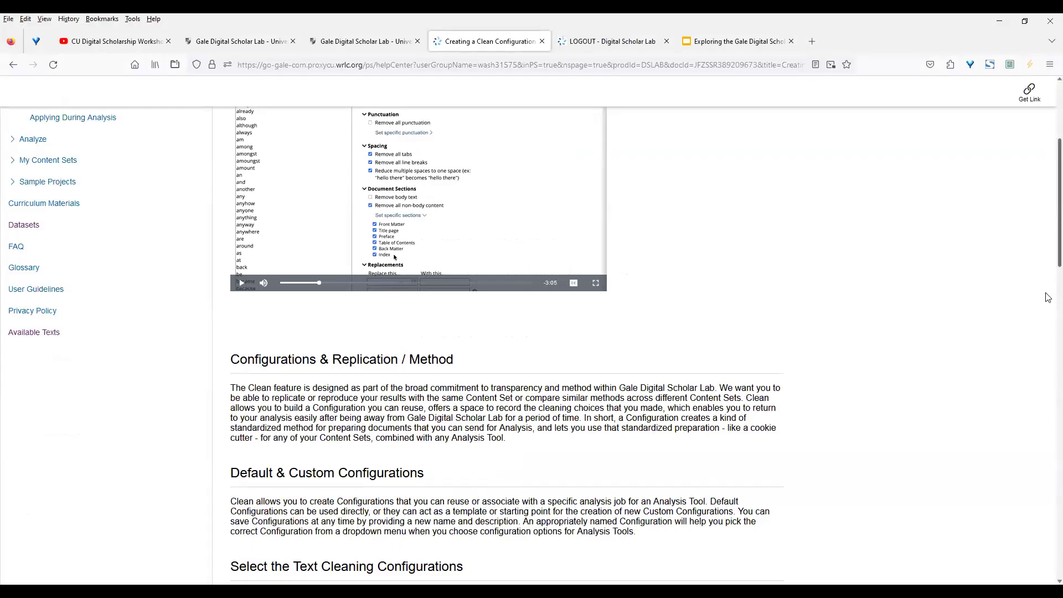
# Read the article's sections on Removal, Document Sections, Replacement, Stop words, and naming and saving the cleaning configurations.
pyautogui.scroll(-6, 1048, 332)
pyautogui.scroll(-4, 1049, 363)
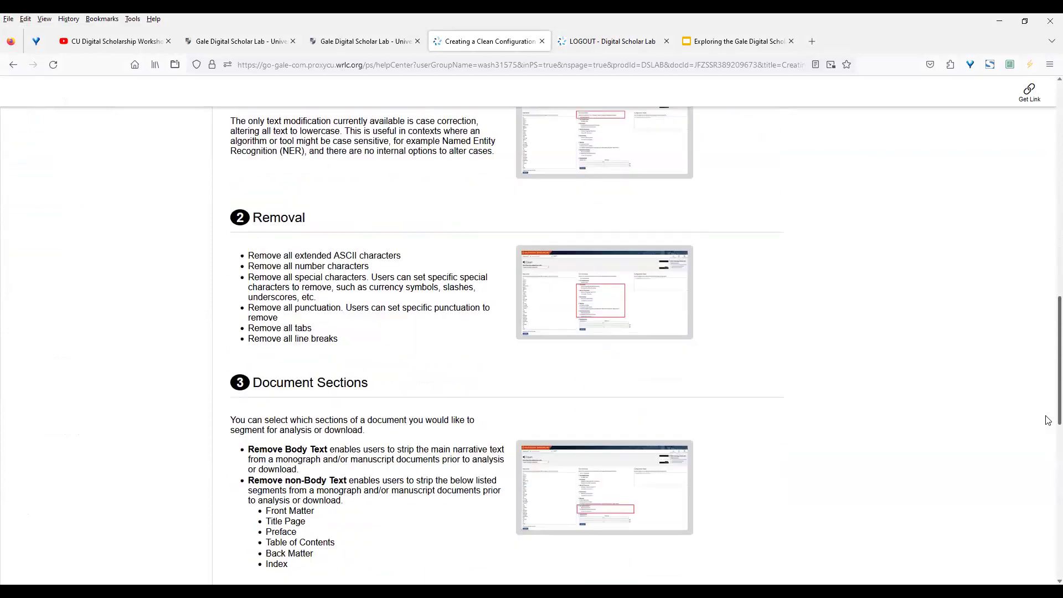
pyautogui.scroll(-4, 1048, 426)
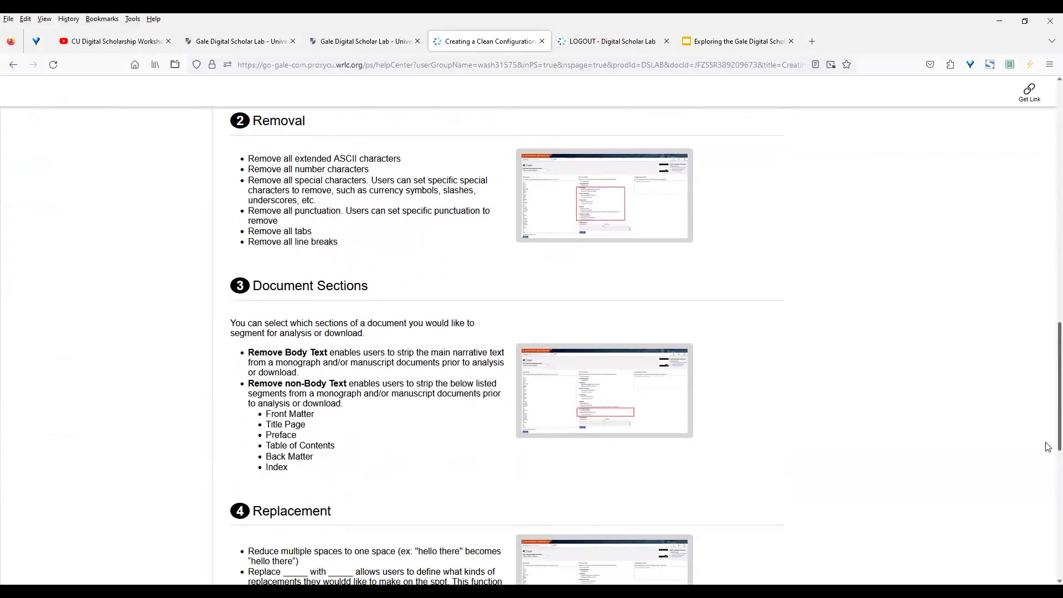
pyautogui.scroll(-3, 1048, 495)
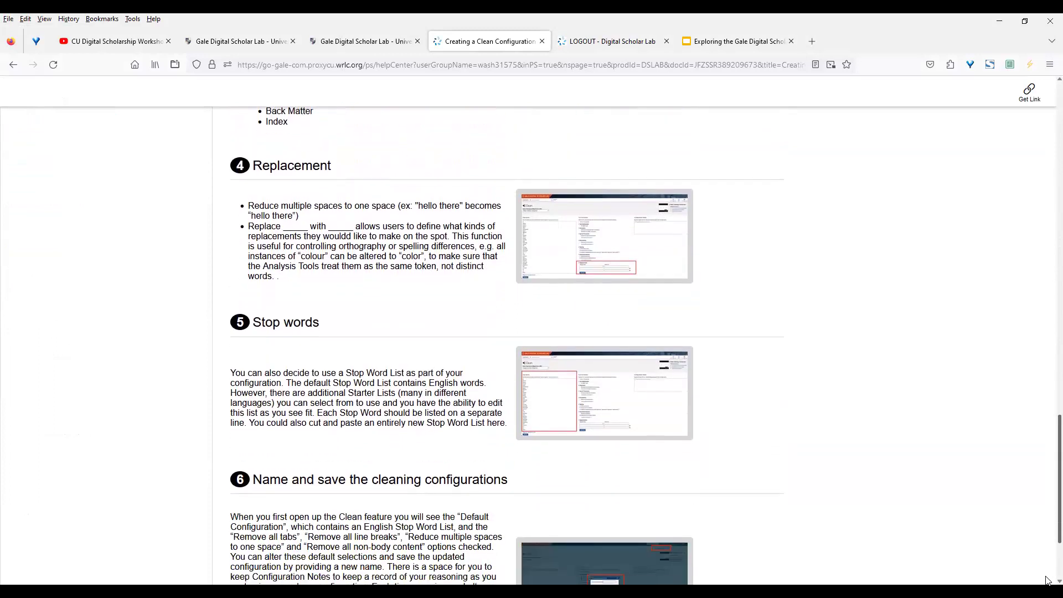
pyautogui.scroll(-3, 1047, 579)
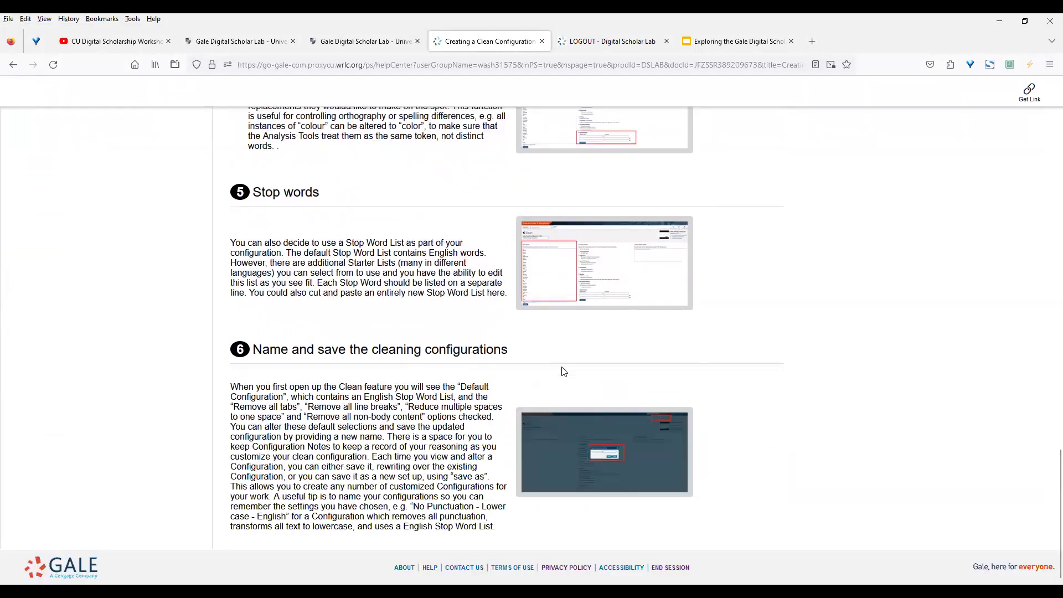
pyautogui.scroll(20, 1044, 351)
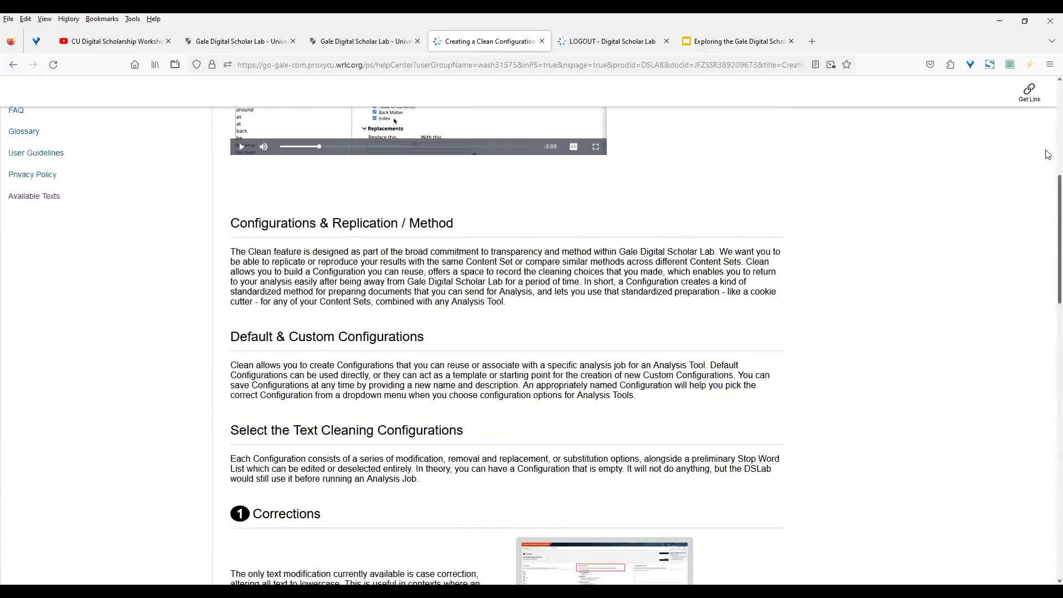
# Return through the Clean Overview to the Digital Scholar Lab home page and open the article about the Analyze step.
pyautogui.click(8, 64)
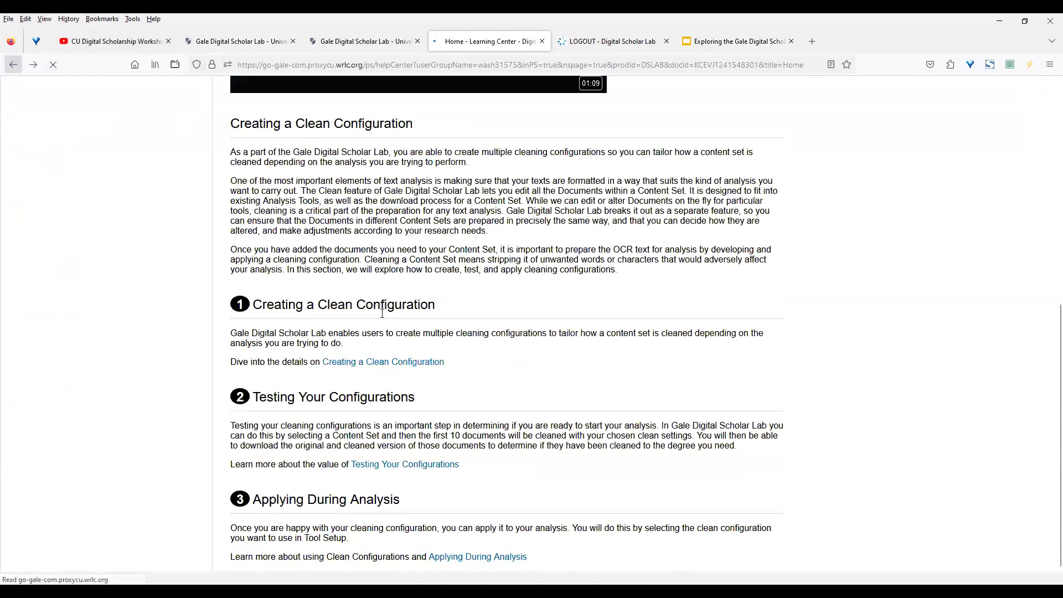
pyautogui.scroll(6, 1048, 448)
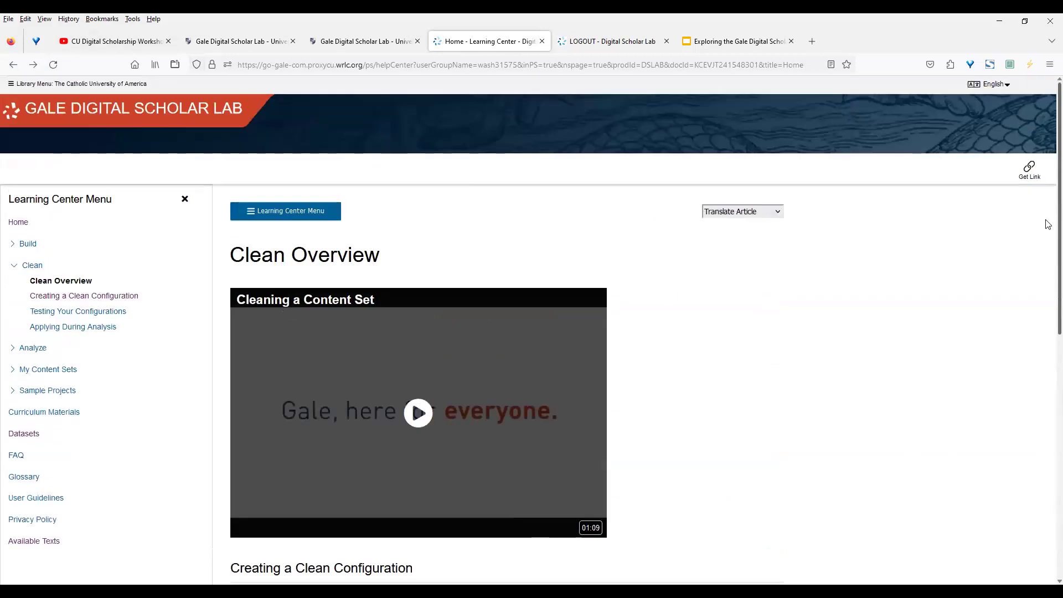
pyautogui.scroll(-1, 1048, 272)
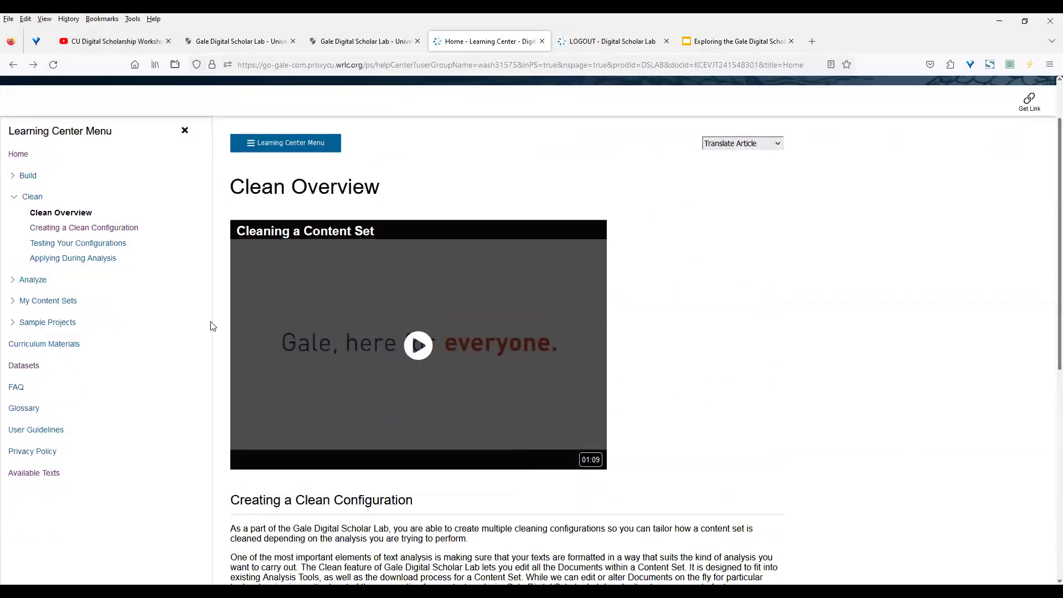
pyautogui.click(13, 65)
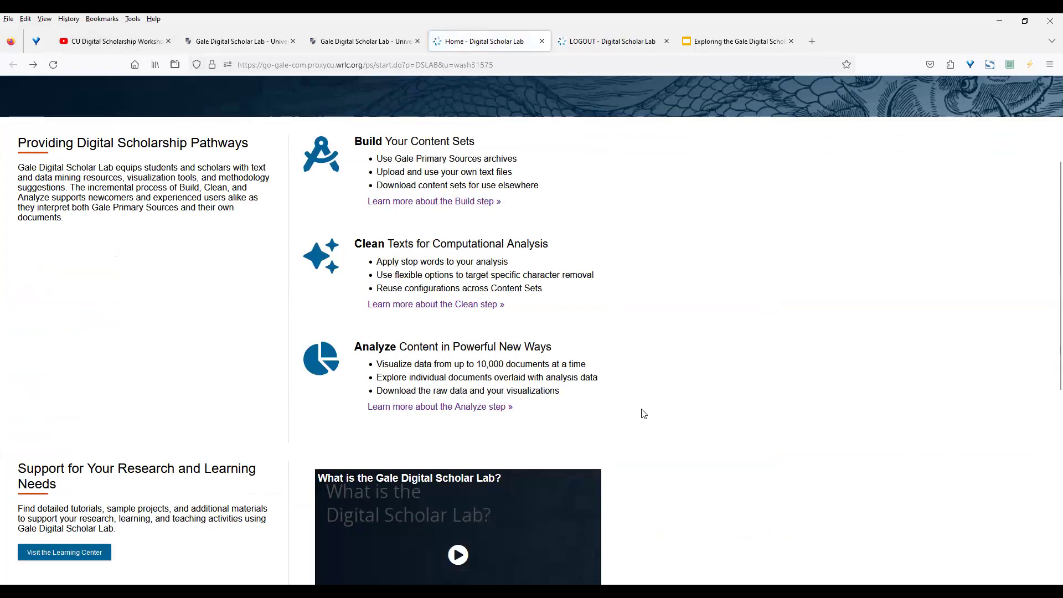
pyautogui.click(449, 409)
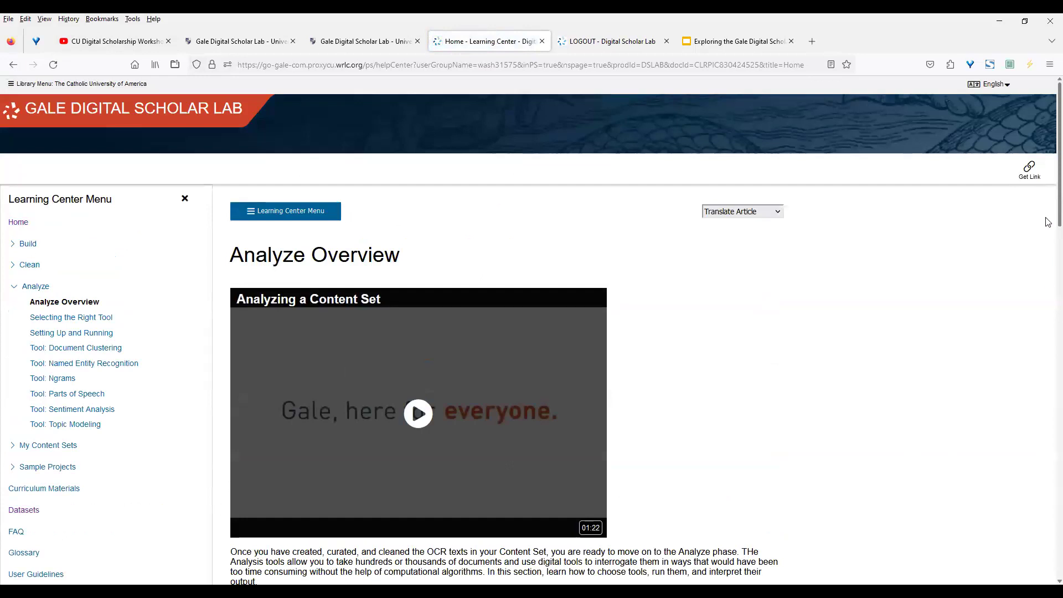
# Skim the Analyze Overview, then open the Selecting the Right Tool article and look through its explanation of why to use the tools.
pyautogui.scroll(-2, 1048, 222)
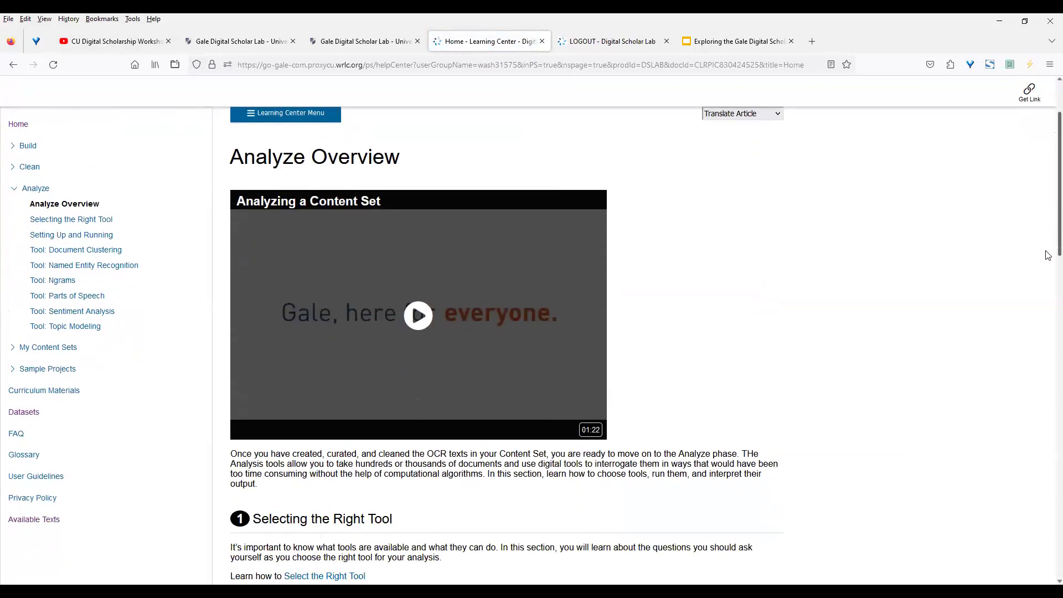
pyautogui.scroll(-5, 1048, 261)
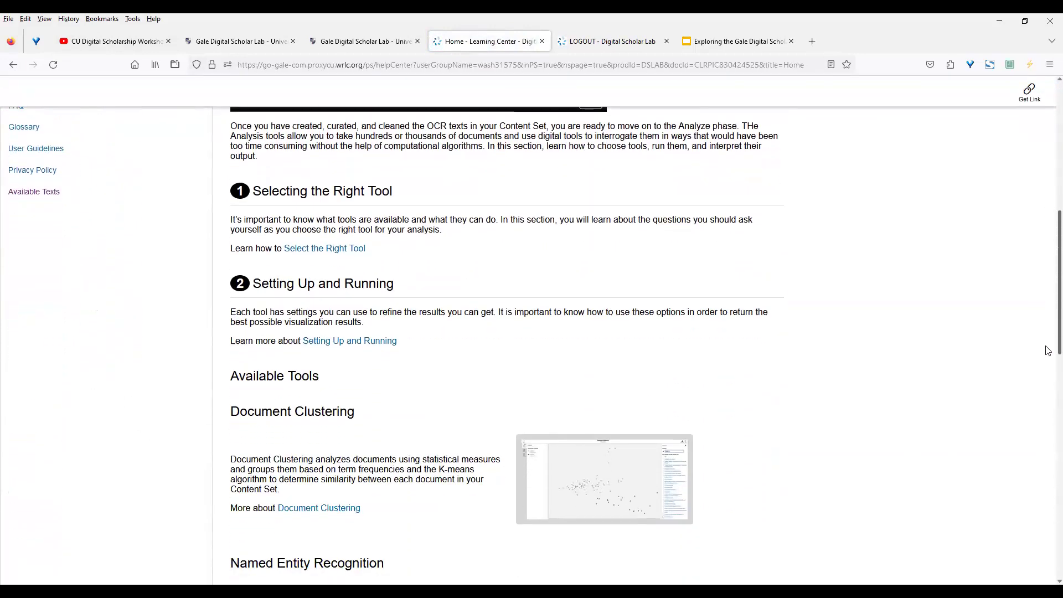
pyautogui.click(340, 250)
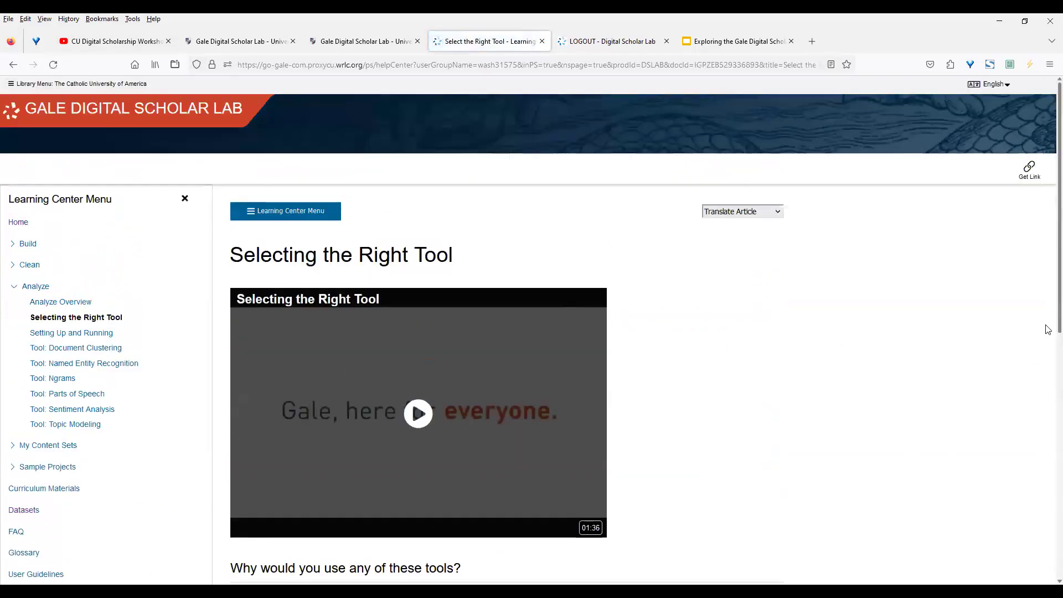
pyautogui.moveTo(1049, 326); pyautogui.dragTo(1048, 556)
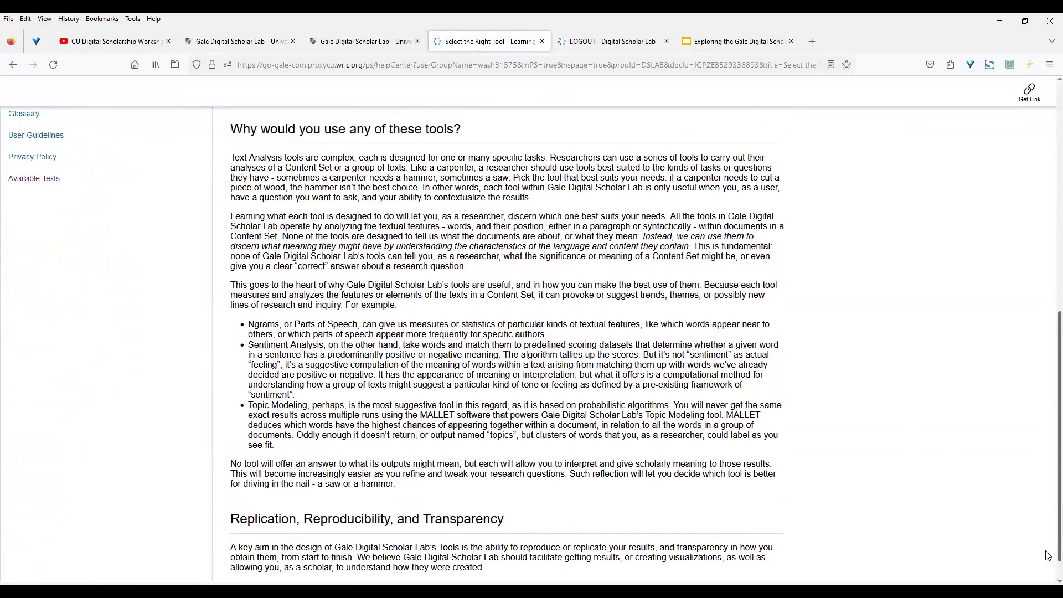
pyautogui.moveTo(1049, 457); pyautogui.dragTo(1047, 237)
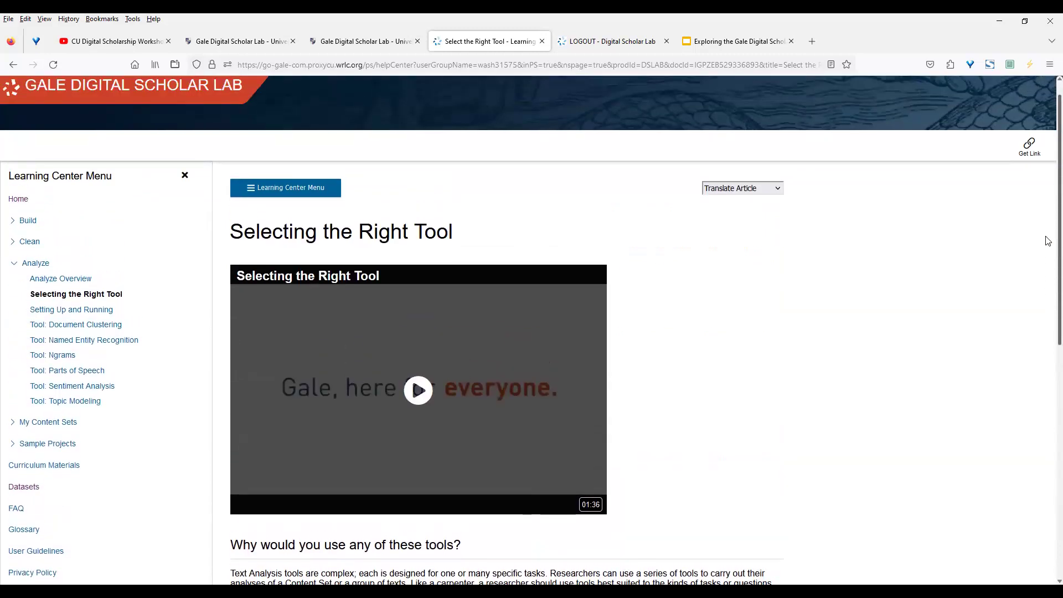
# Open the Setting Up and Running article, view the enlarged Analyze dashboard image under Setting up a Tool, and close it.
pyautogui.click(86, 309)
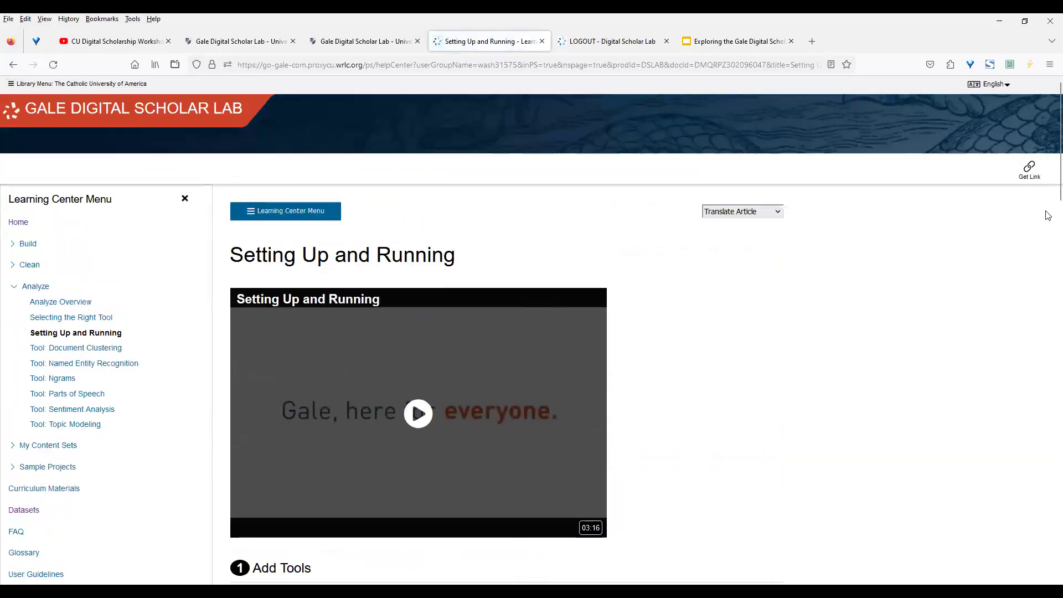
pyautogui.moveTo(1048, 215); pyautogui.dragTo(1044, 336)
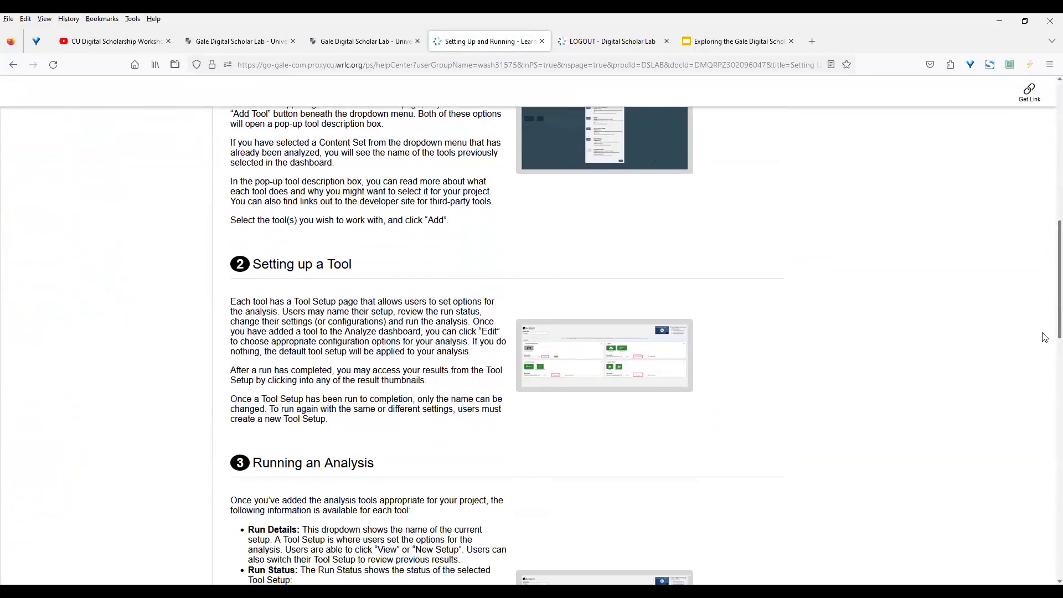
pyautogui.click(619, 362)
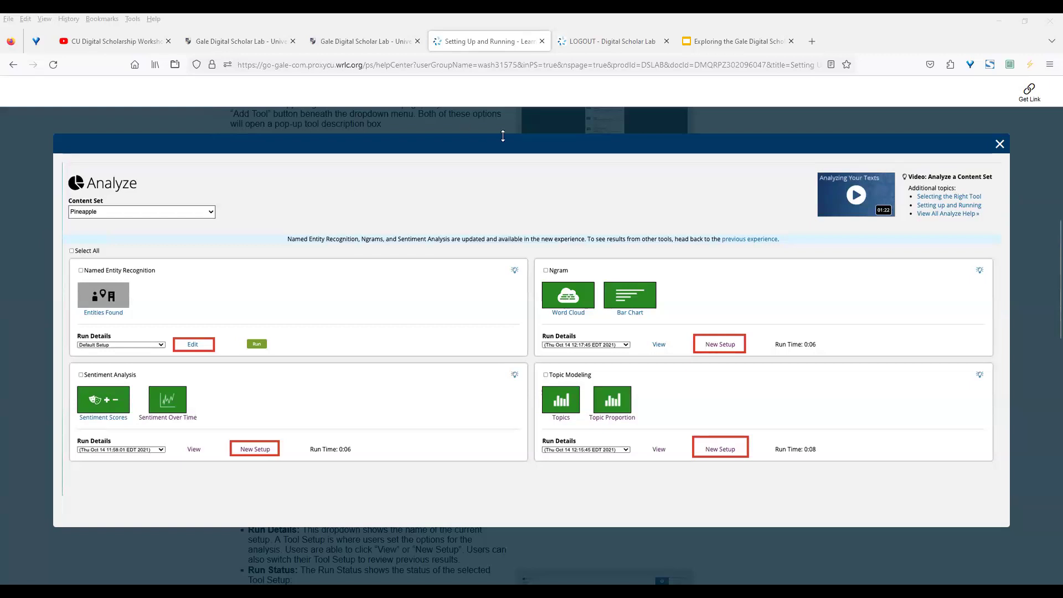
pyautogui.click(1001, 146)
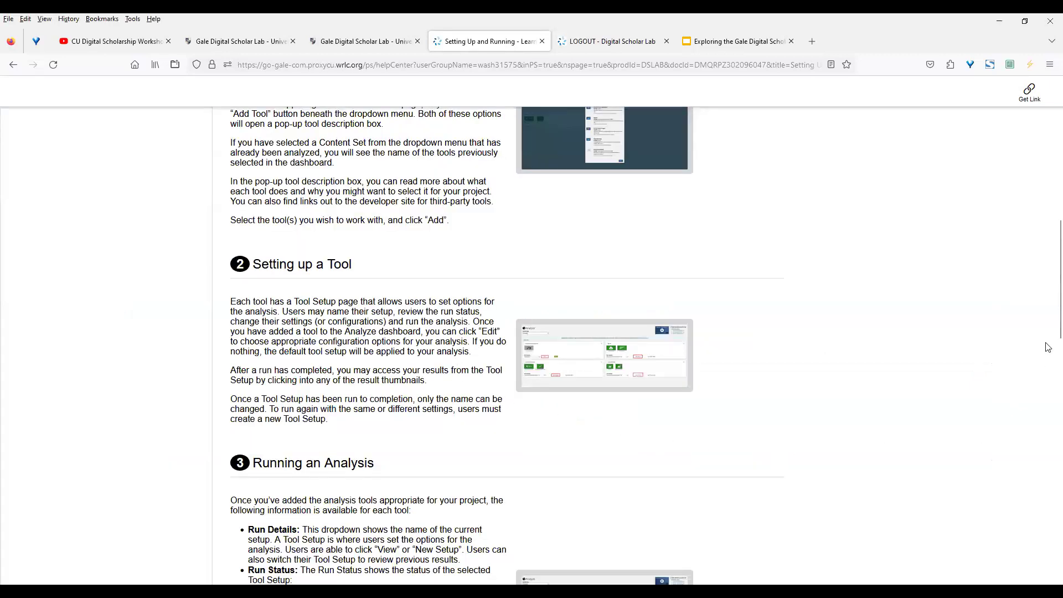
# Read the article's sections on Running an Analysis, Configure Tools, Run Tools and Review Results.
pyautogui.scroll(-2, 1049, 370)
pyautogui.scroll(-1, 1049, 400)
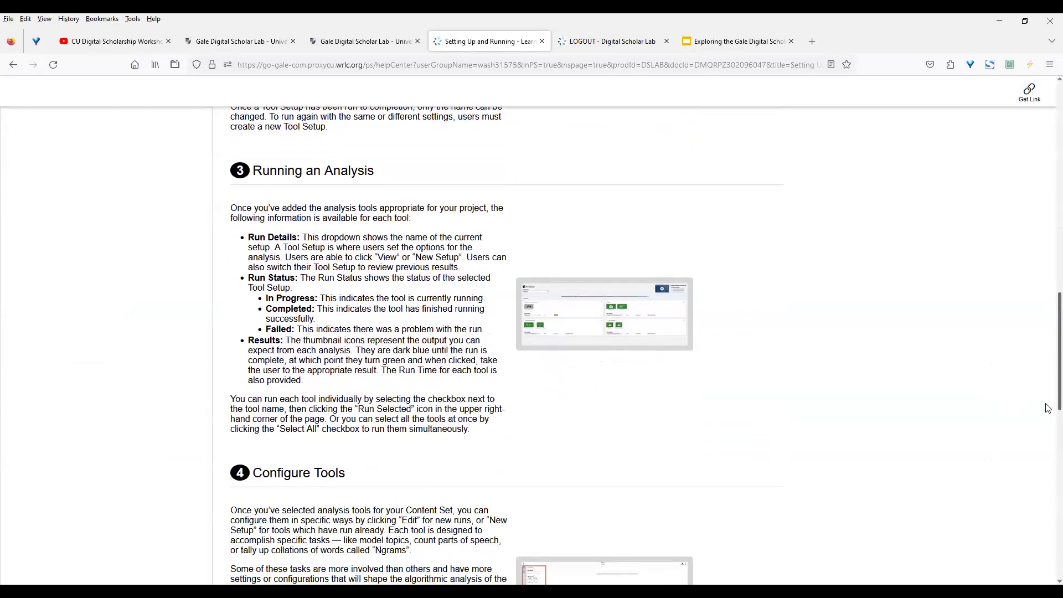
pyautogui.scroll(-2, 1048, 435)
pyautogui.scroll(-5, 1048, 435)
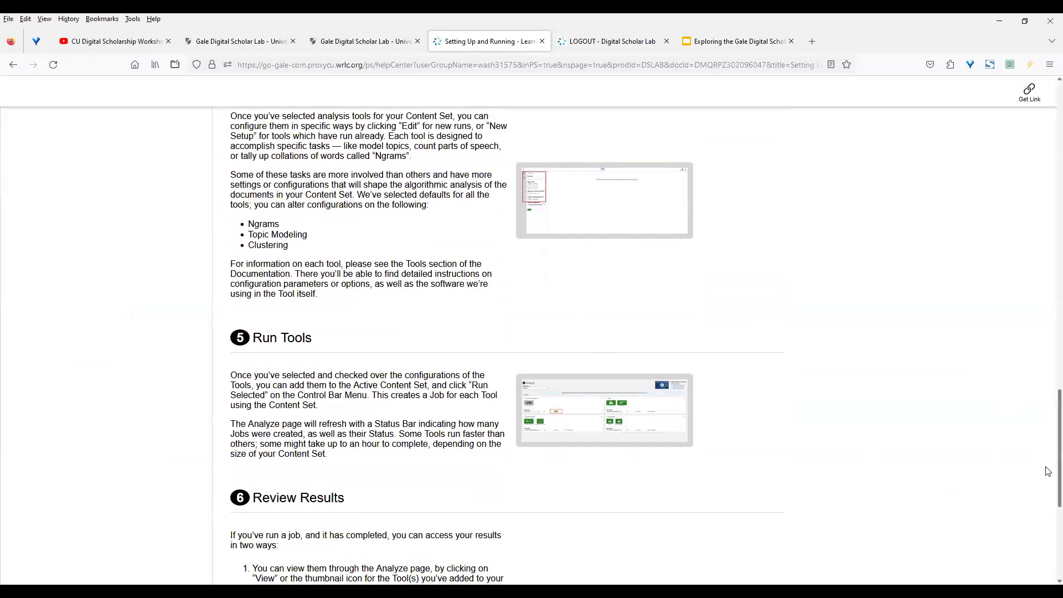
pyautogui.scroll(-3, 1048, 476)
pyautogui.moveTo(1049, 479); pyautogui.dragTo(1048, 173)
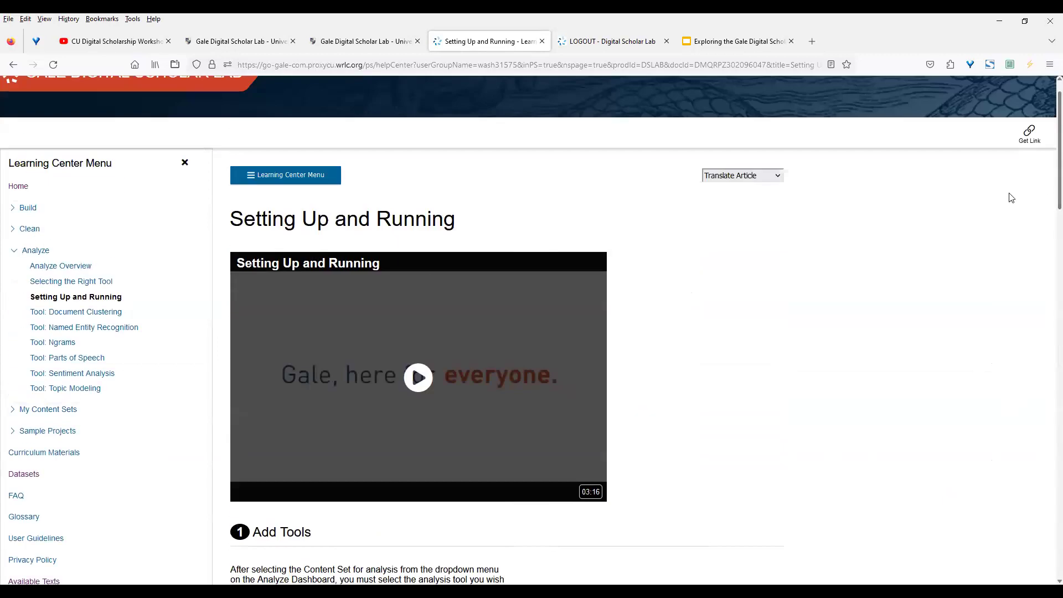
# Open the Tool: Document Clustering article and examine its purpose, definition, application, use case and technical specifications.
pyautogui.click(112, 315)
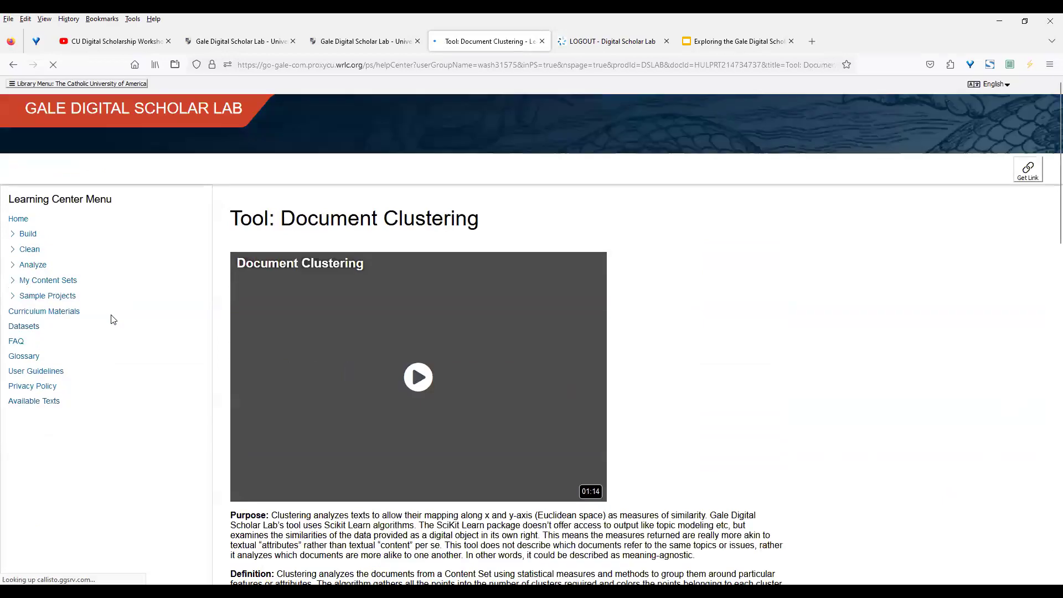
pyautogui.scroll(-5, 1046, 426)
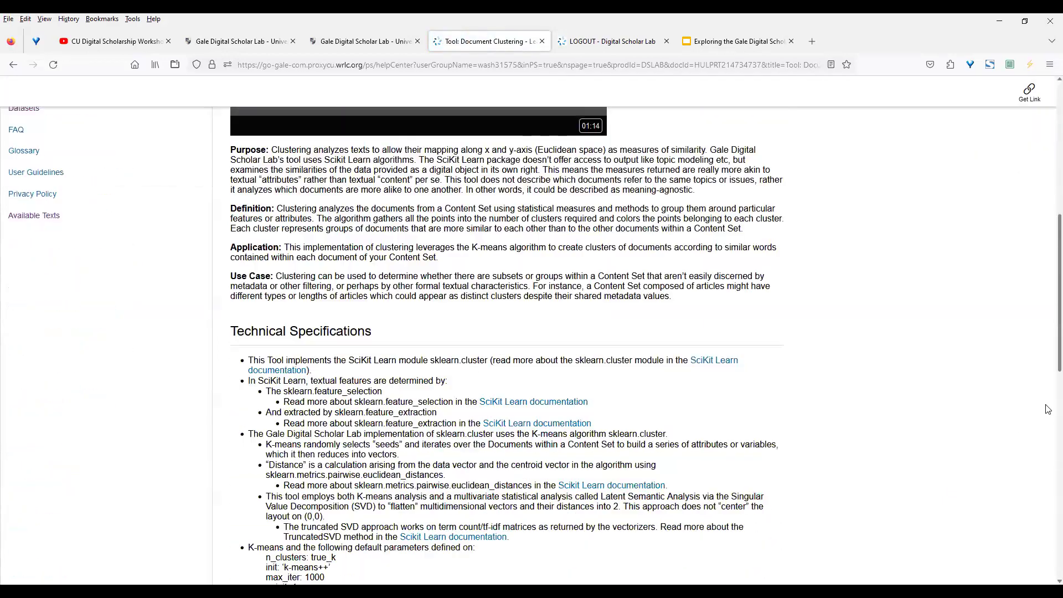
pyautogui.scroll(-2, 1048, 410)
pyautogui.scroll(5, 1048, 354)
pyautogui.scroll(-3, 1048, 346)
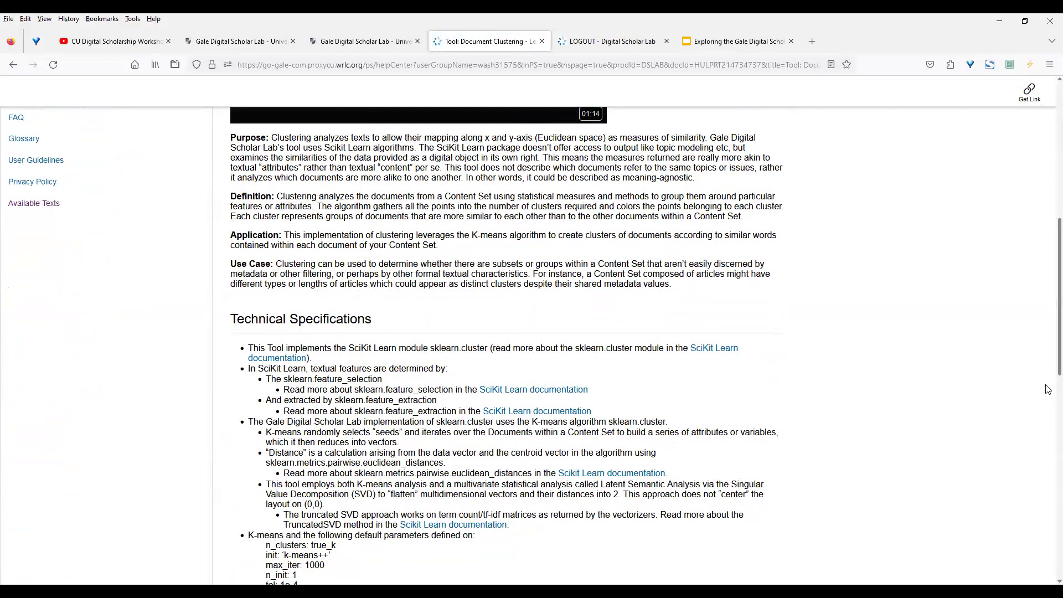
pyautogui.scroll(-3, 1048, 388)
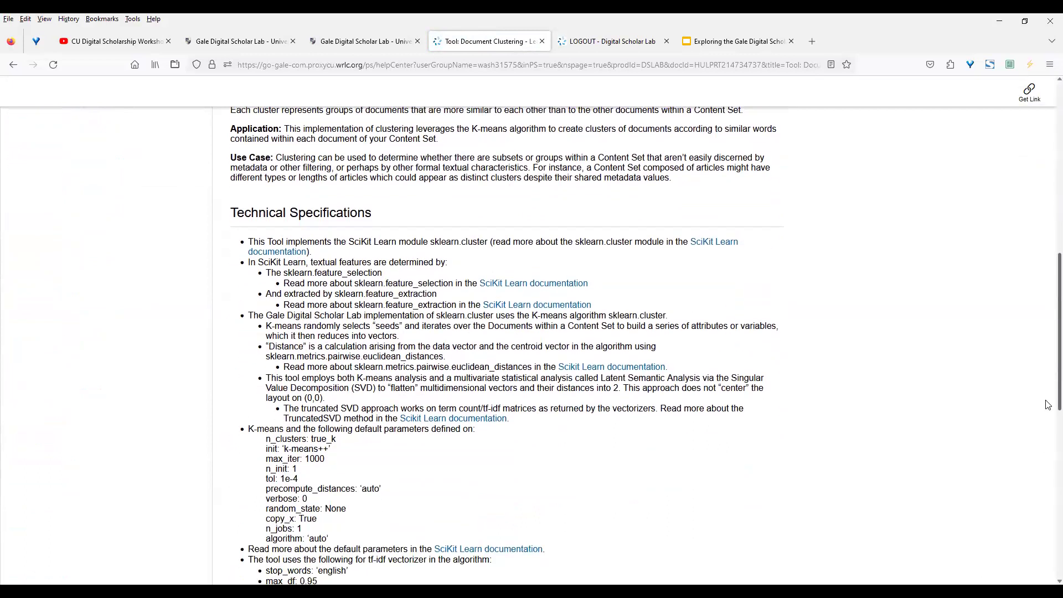
pyautogui.scroll(-1, 1048, 440)
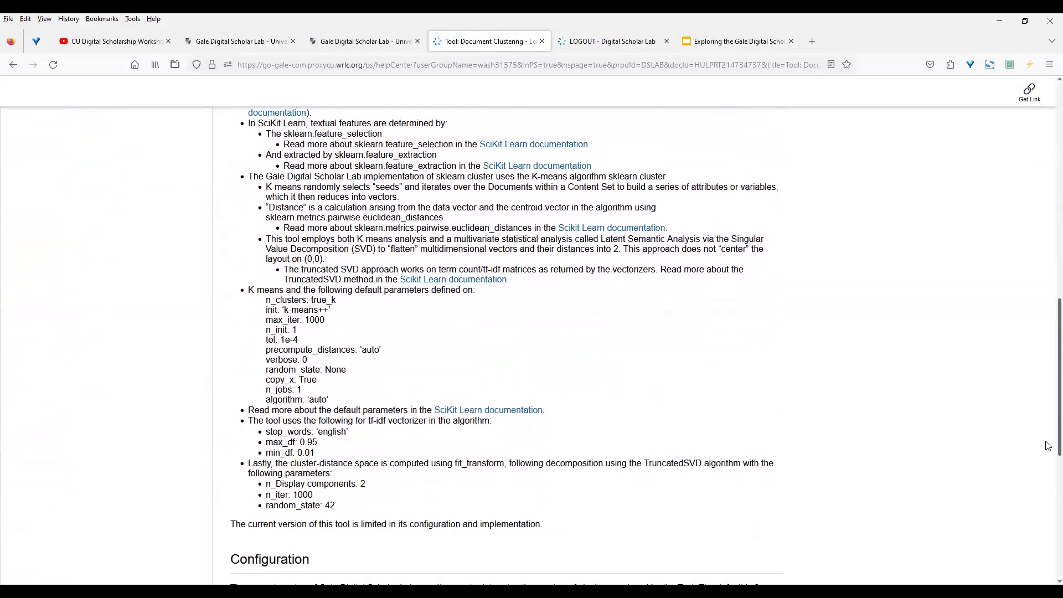
pyautogui.scroll(1, 1048, 437)
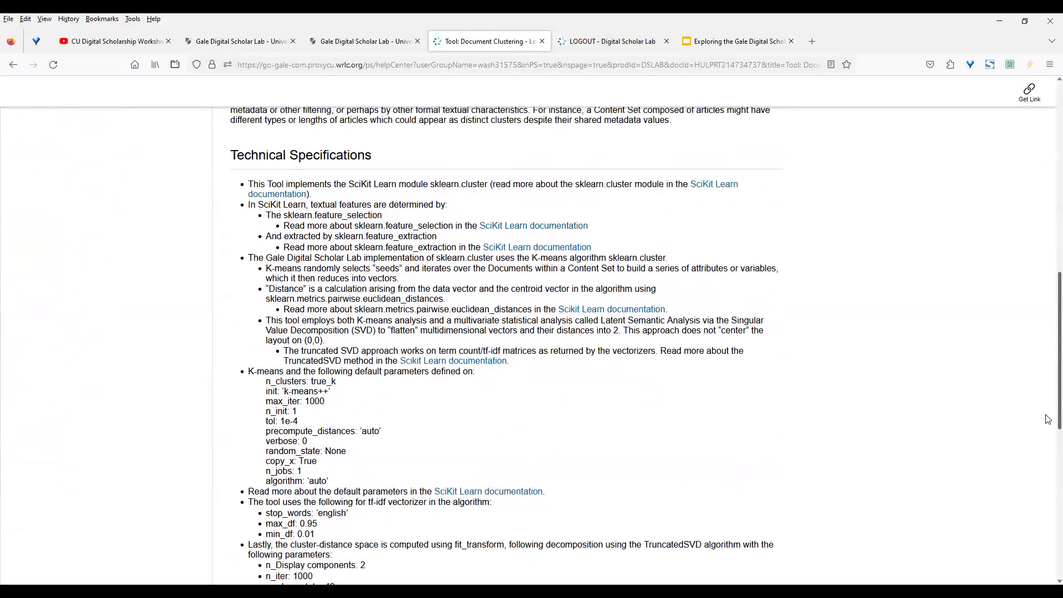
pyautogui.scroll(5, 1048, 419)
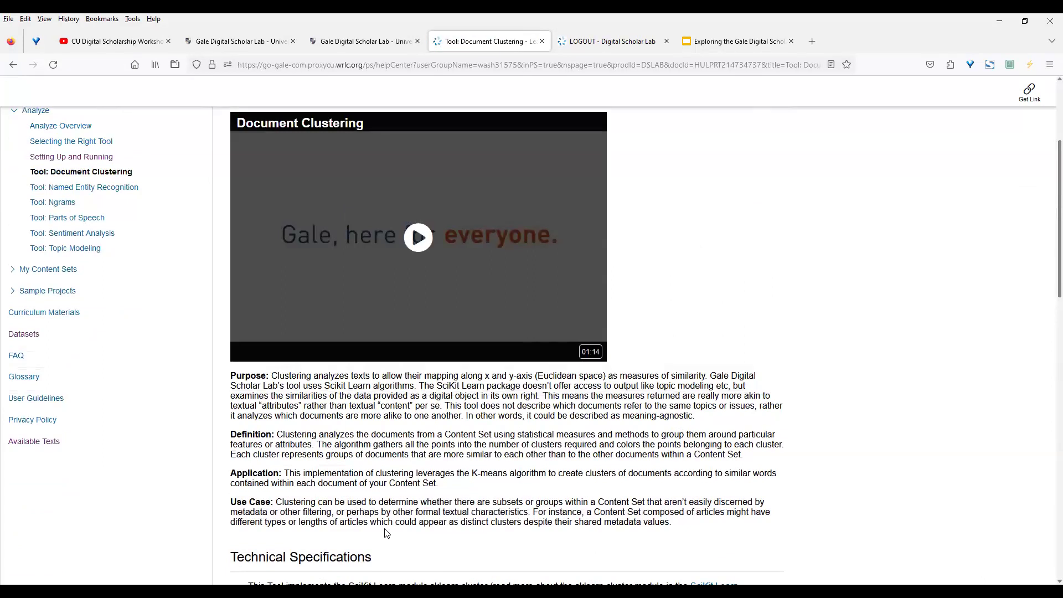